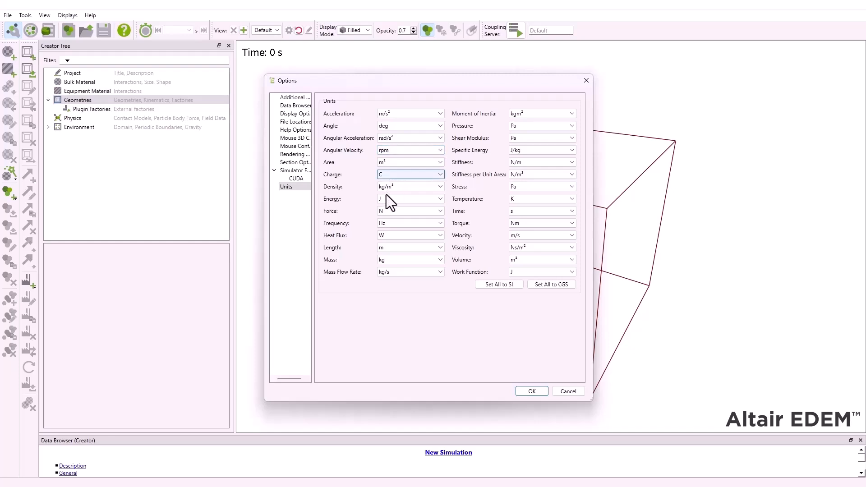
- Set the length unit to mm in the unit options and apply the change
click(386, 248)
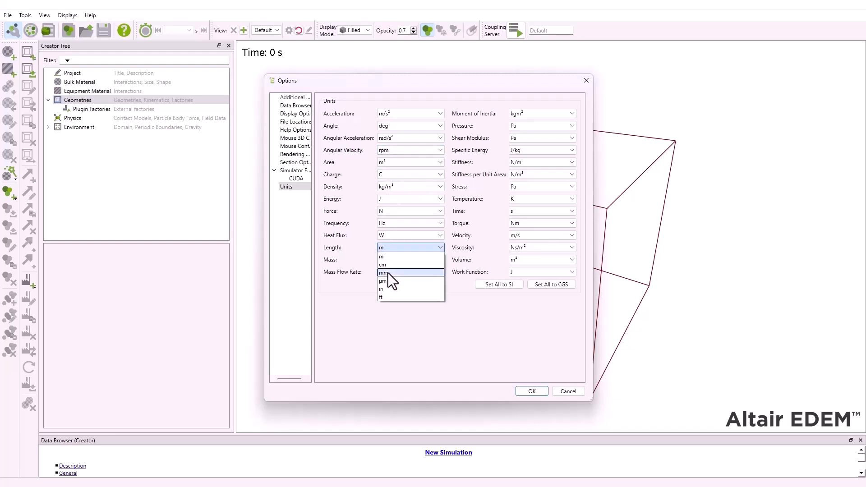
click(388, 273)
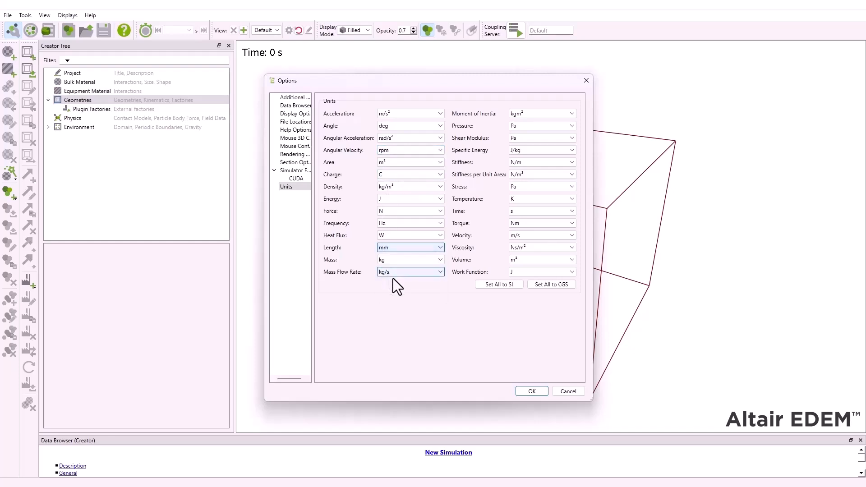
click(529, 392)
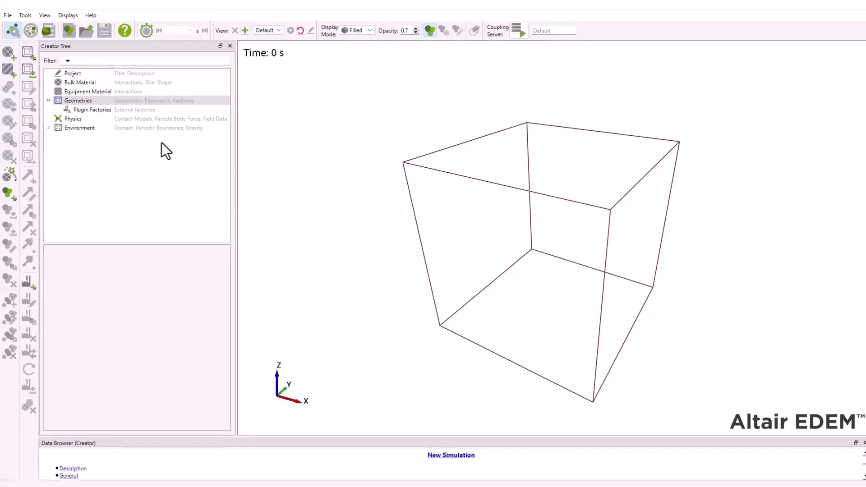
- Add a bulk material and name it Coffee
right_click(105, 99)
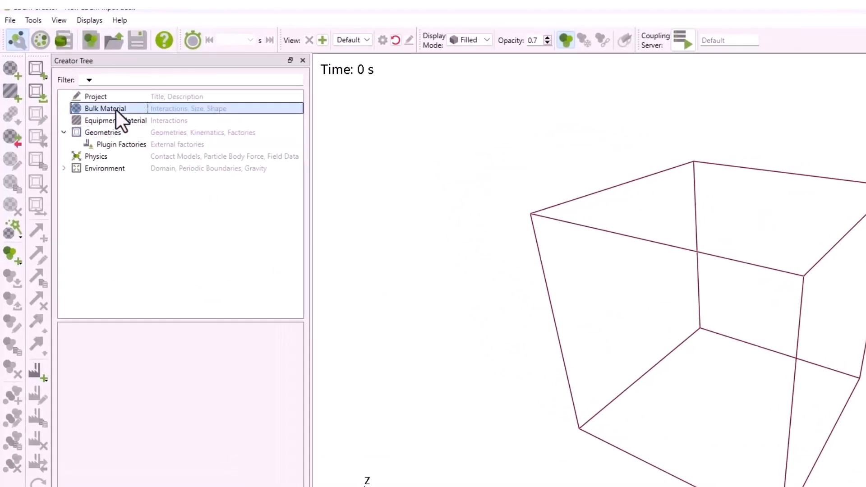
click(163, 133)
text(Coffe)
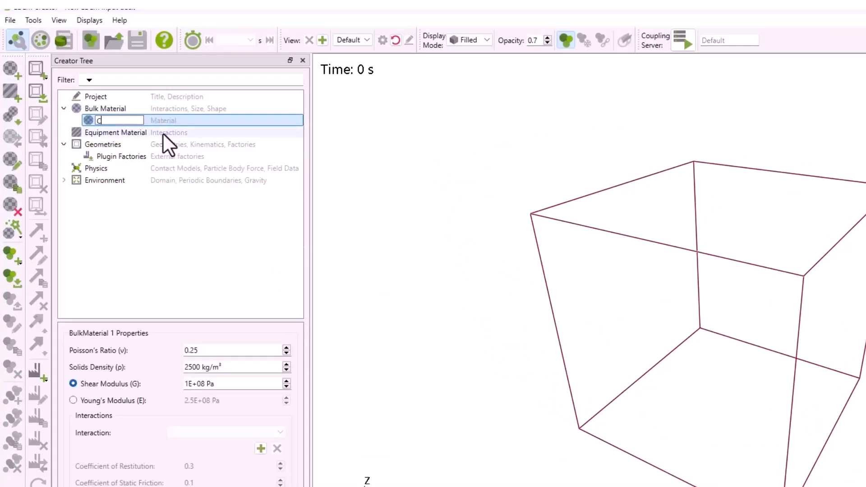
text(e)
key(Return)
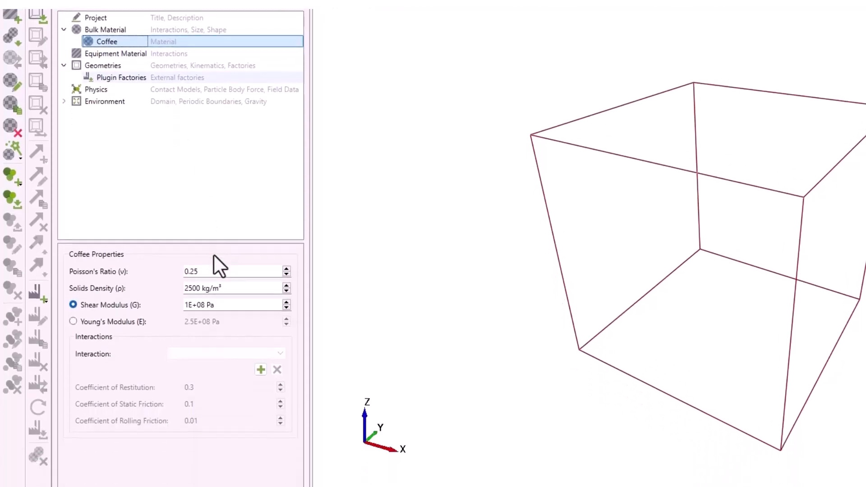
- Set the Coffee material's solids density to 540 kg/m³ and its shear modulus to 1E+07 Pa
click(212, 351)
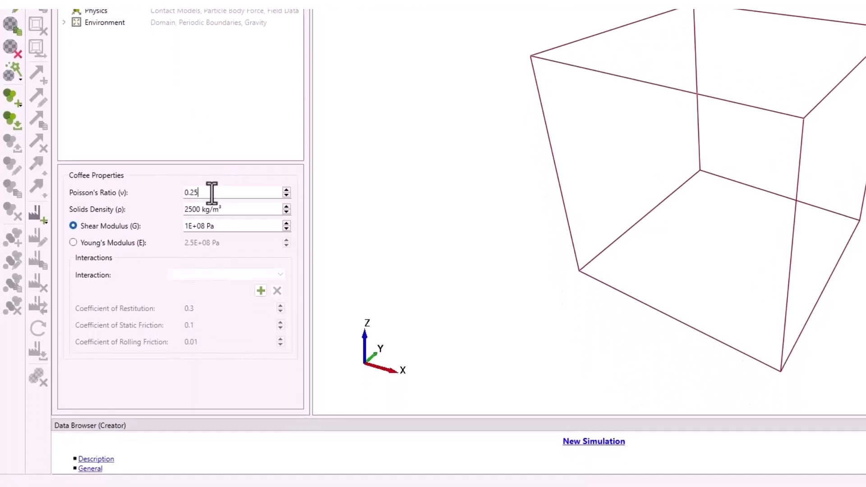
click(198, 211)
key(BackSpace)
key(BackSpace)
key(BackSpace)
text(540)
click(203, 226)
key(BackSpace)
text(7)
- Add a Coffee-to-Coffee interaction with a coefficient of restitution of 0.3 and a static friction coefficient of 0.1
click(261, 291)
click(556, 174)
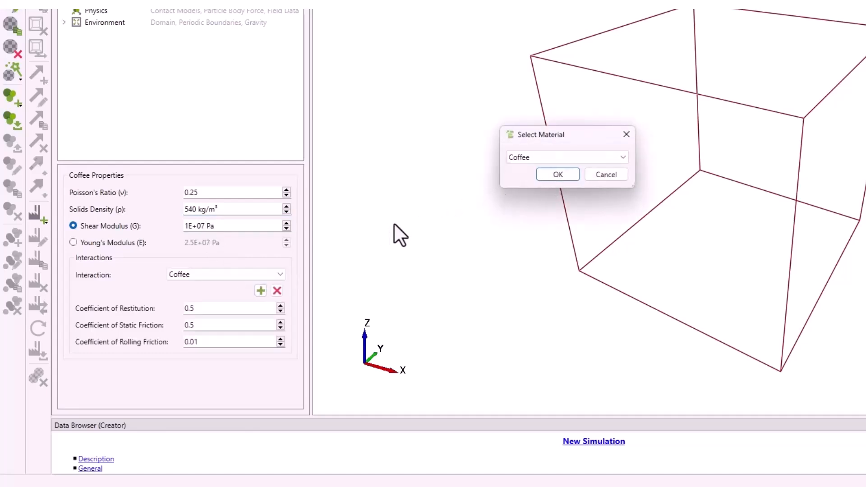
click(200, 309)
key(BackSpace)
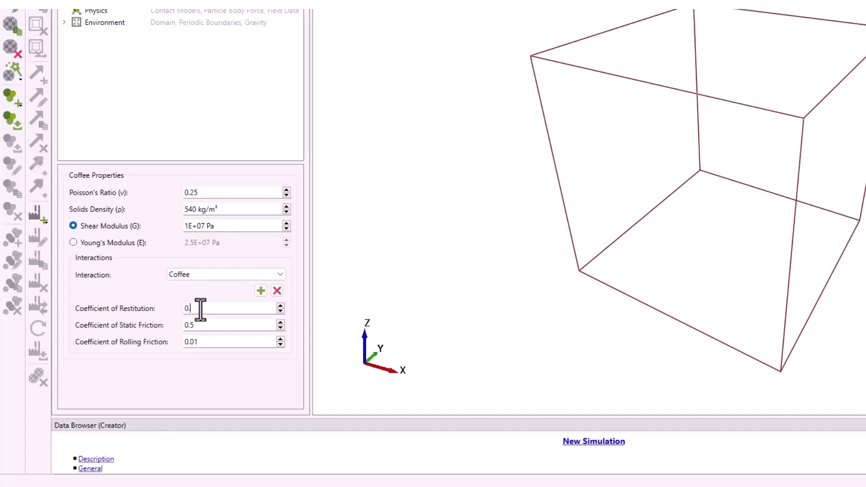
text(3)
click(198, 325)
key(BackSpace)
text(1)
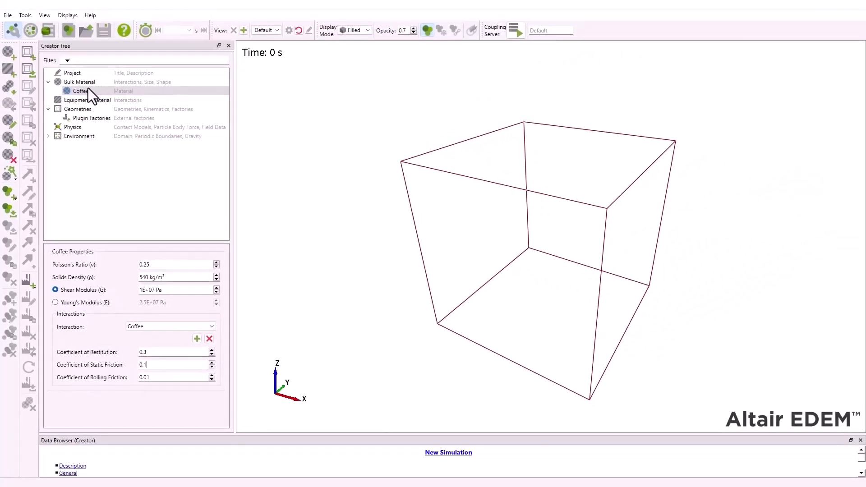
- Add a dual-sphere particle from the shape library to the Coffee material
click(88, 91)
right_click(87, 91)
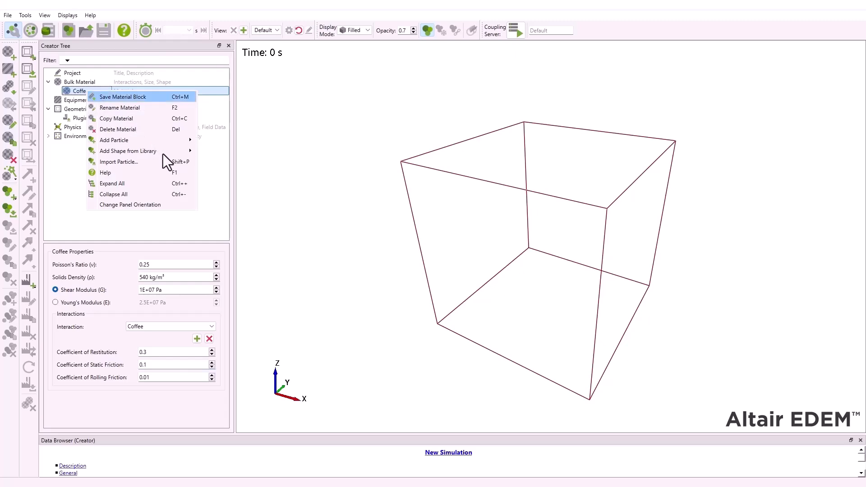
mouse_move(159, 154)
click(209, 161)
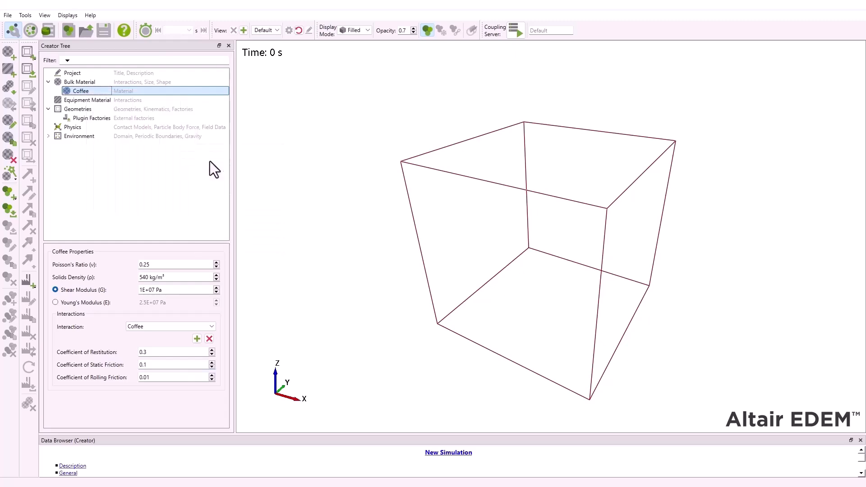
- Set the X position of sphere 0 to -0.1 mm and of sphere 1 to 0.1 mm
click(307, 368)
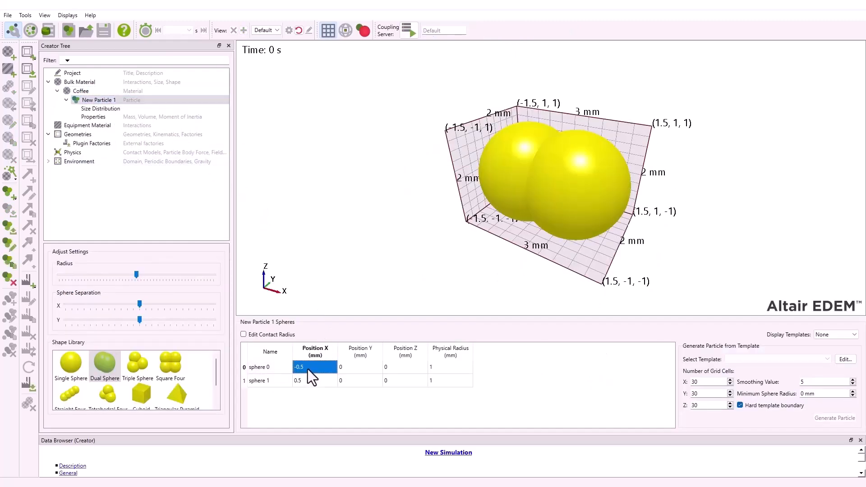
text(-0.1)
key(Return)
key(Down)
text(0.1)
key(Return)
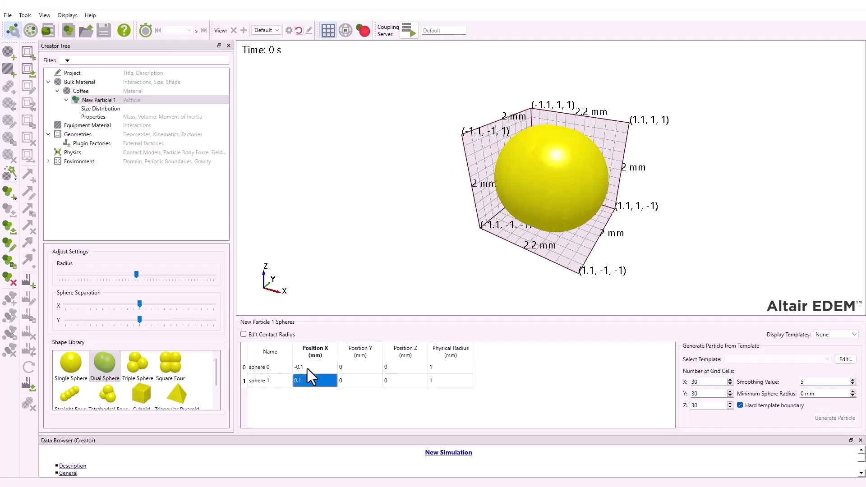
- Set the physical radius of both spheres to 0.6 mm and calculate the particle's properties
key(Right)
key(Right)
key(Right)
key(Up)
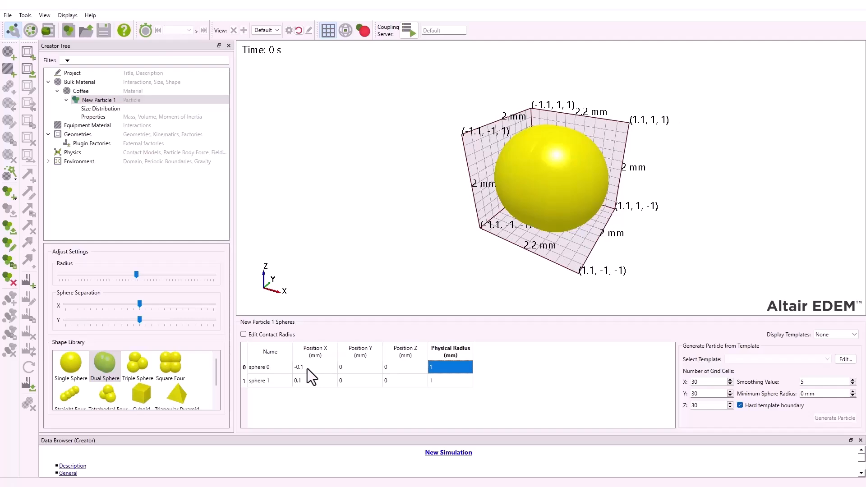
text(0.6)
key(Return)
key(Down)
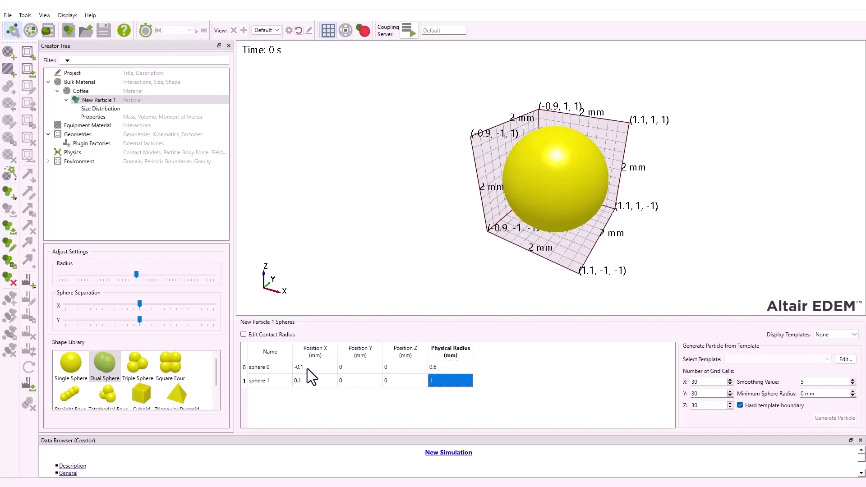
text(0.6)
key(Return)
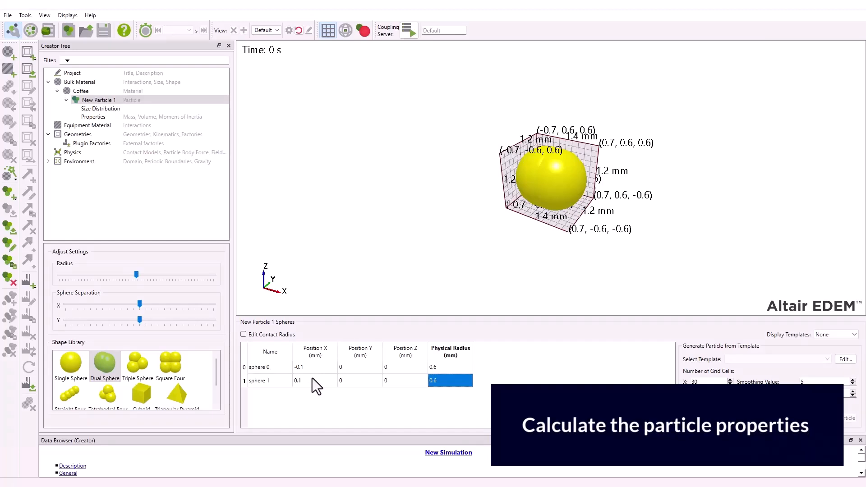
click(100, 117)
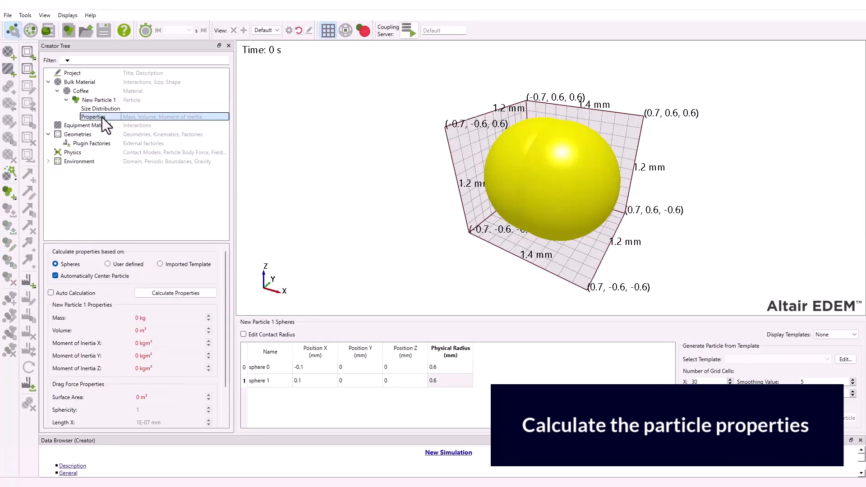
click(162, 293)
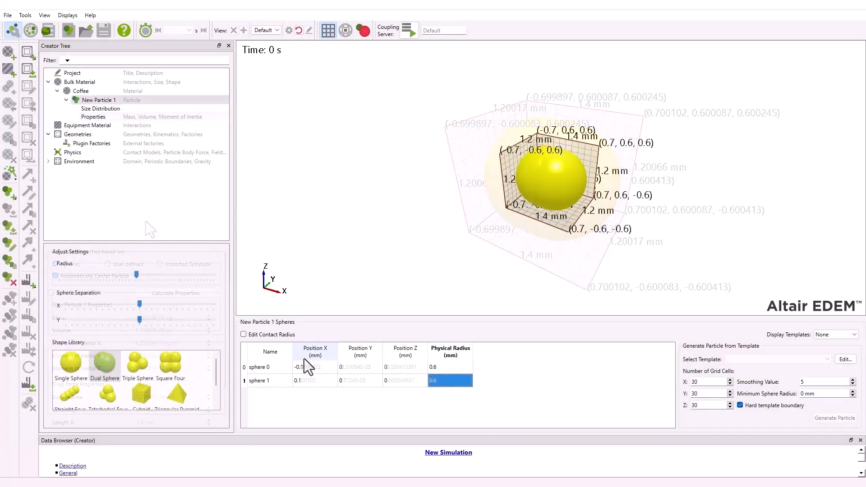
- Add an equipment material and name it Steel
click(90, 126)
right_click(90, 126)
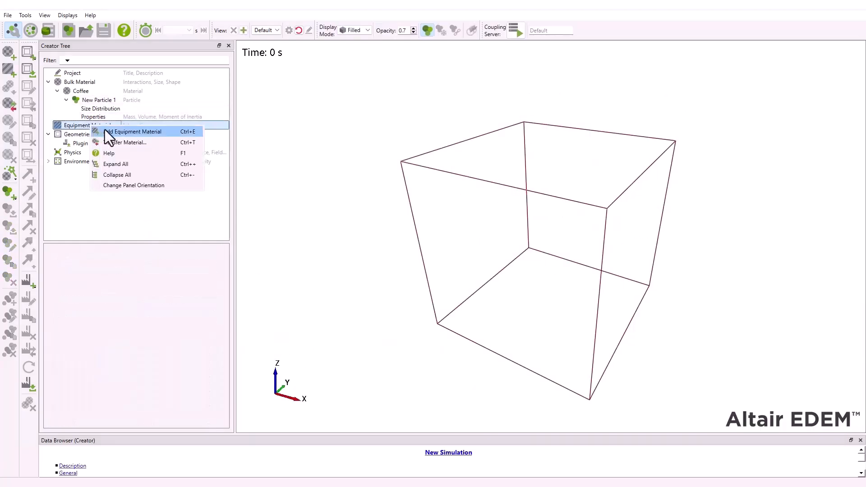
click(105, 131)
text(St)
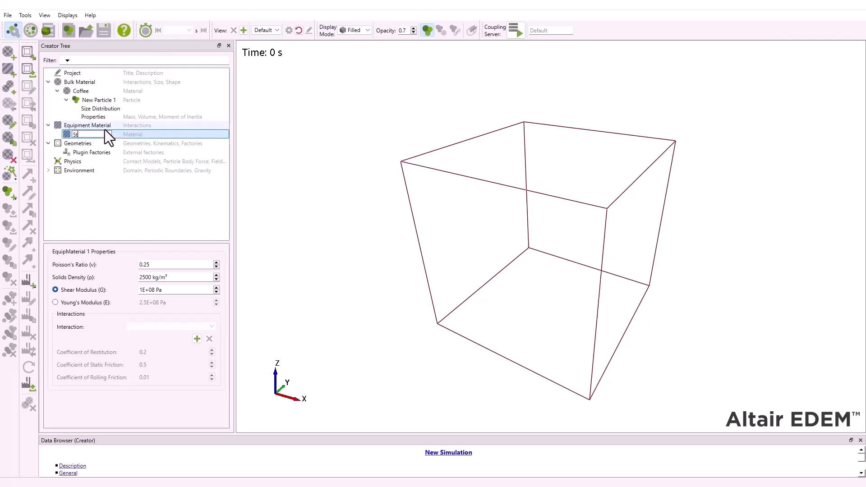
text(eel)
key(Return)
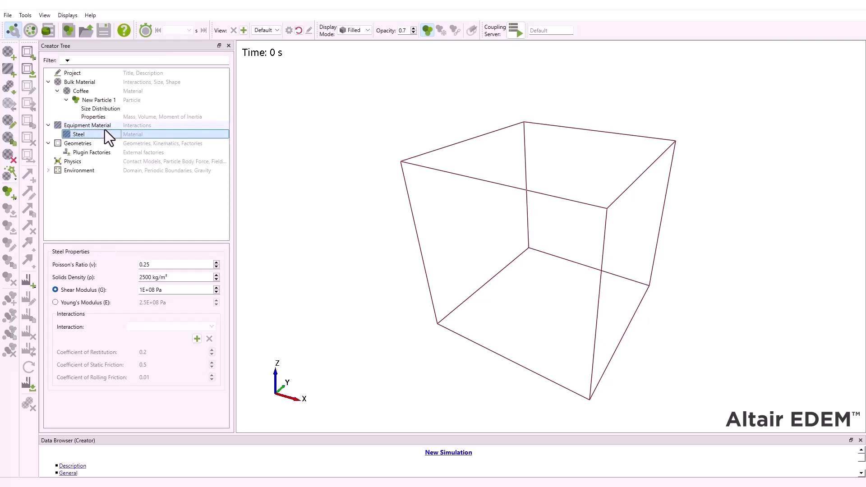
- Set the Steel material's Poisson's ratio to 0.3 and its solids density to 7800 kg/m³
click(153, 265)
key(BackSpace)
key(BackSpace)
text(3)
key(Tab)
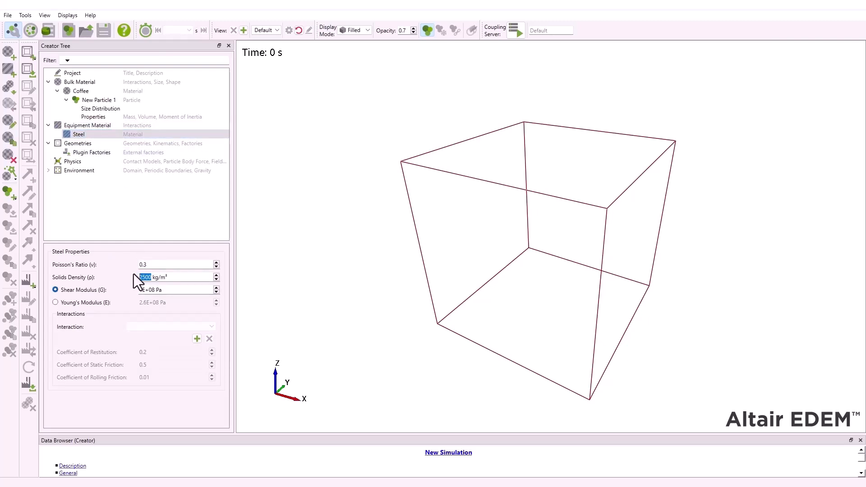
- Set the Steel material's shear modulus to 7E+10 Pa
key(BackSpace)
text(7800)
click(143, 289)
key(BackSpace)
text(7)
key(BackSpace)
key(BackSpace)
text(10)
key(Return)
- Add an interaction between Steel and Coffee with a coefficient of restitution of 0.2
click(196, 338)
click(418, 252)
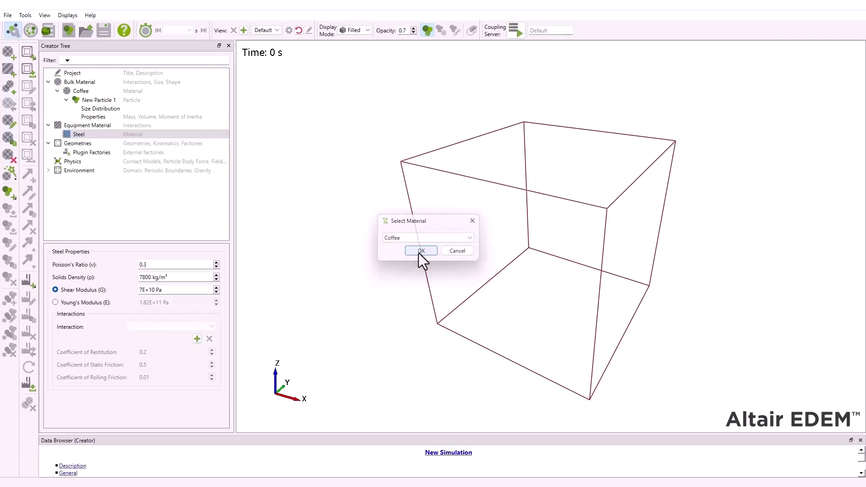
click(148, 352)
key(BackSpace)
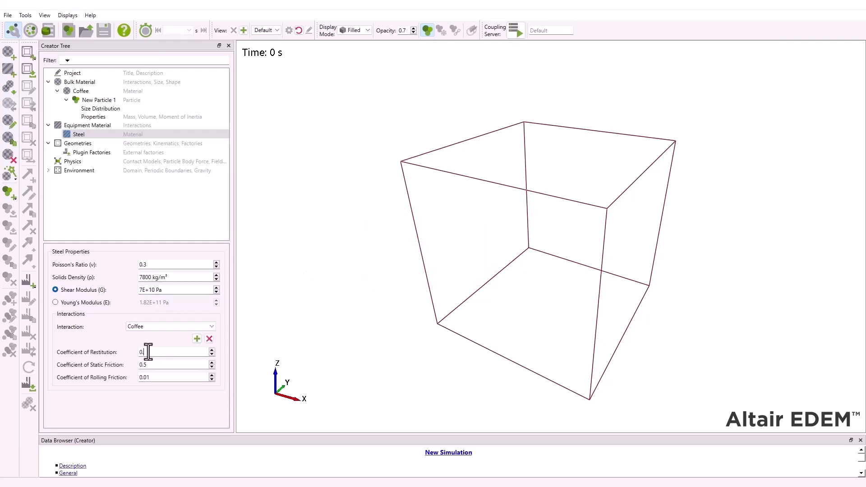
text(2)
click(157, 378)
- Change the base model of the particle-to-particle contact chain to Hertz-Mindlin with JKR V2
click(80, 161)
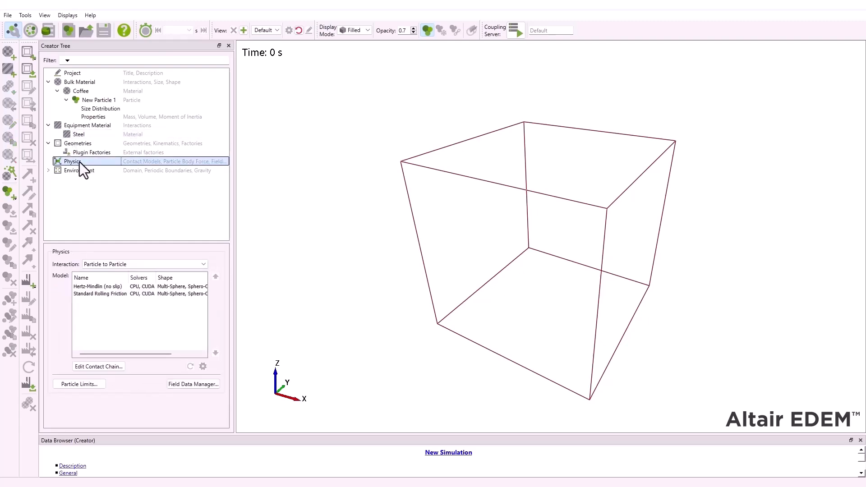
click(98, 366)
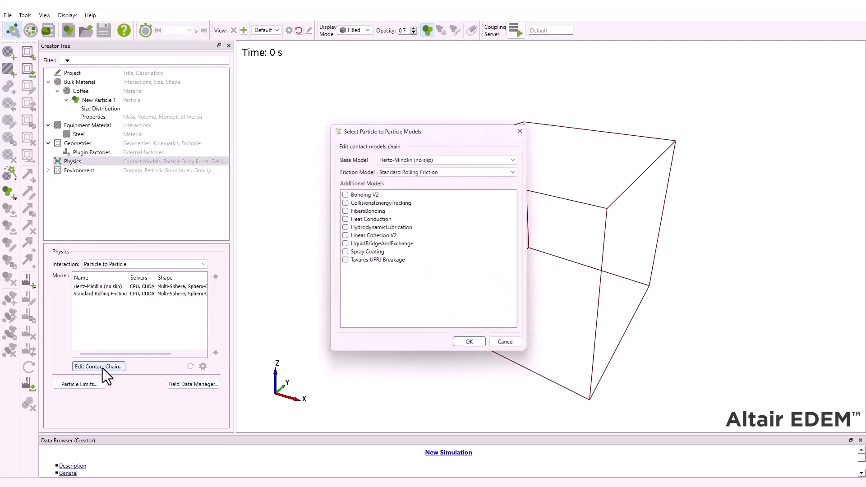
click(406, 160)
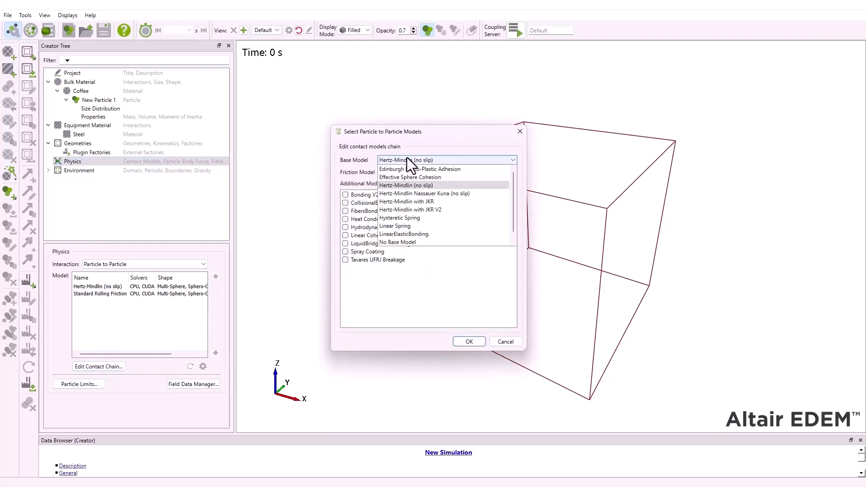
click(419, 211)
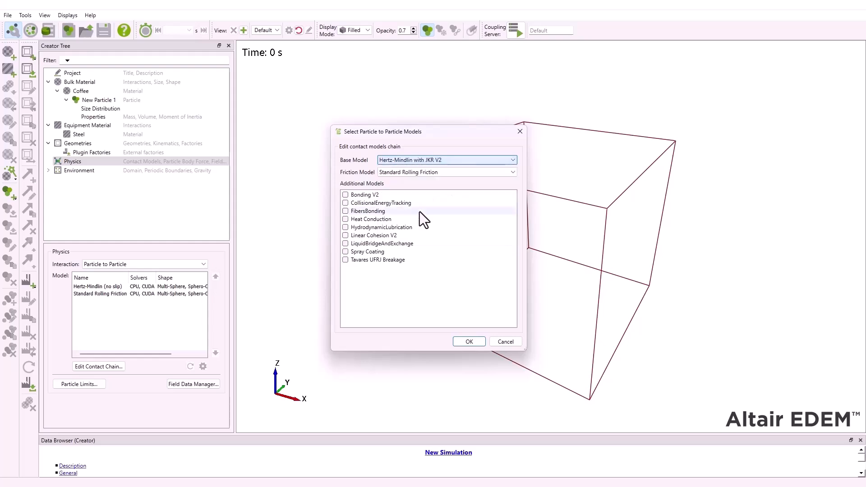
click(469, 343)
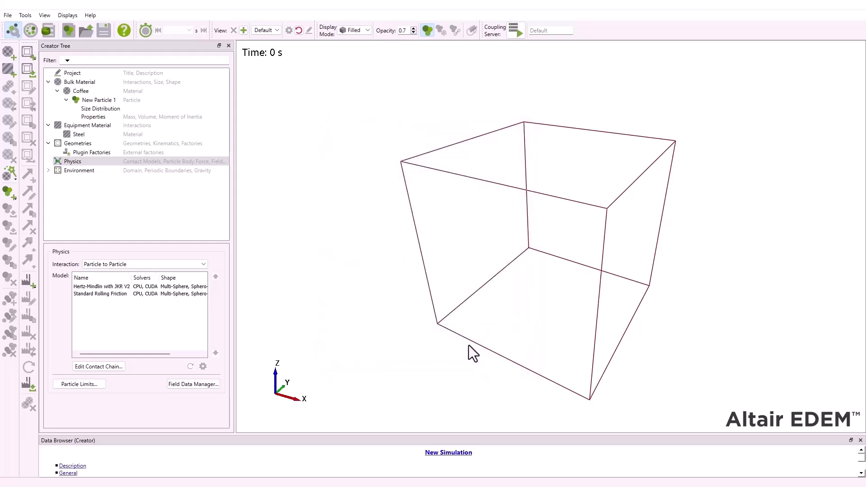
- Add a Coffee:Coffee cohesive interaction to the Hertz-Mindlin with JKR V2 model with an interfacial surface energy of 0.01 J/m²
click(112, 286)
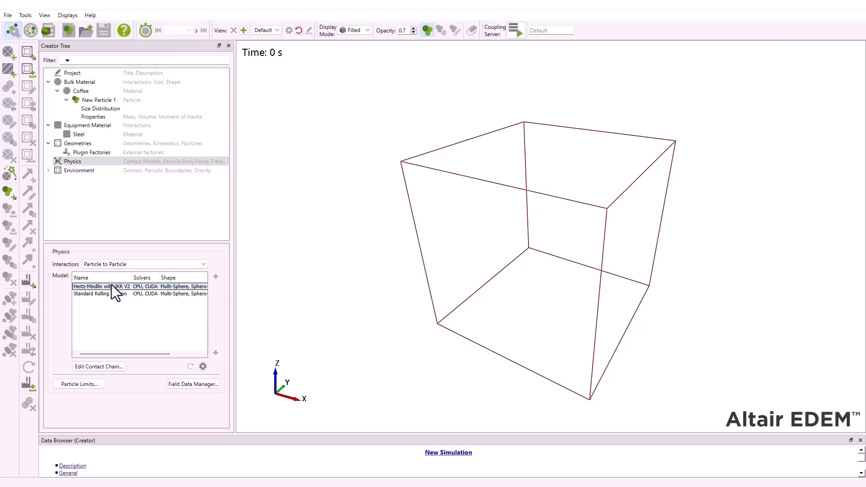
click(203, 367)
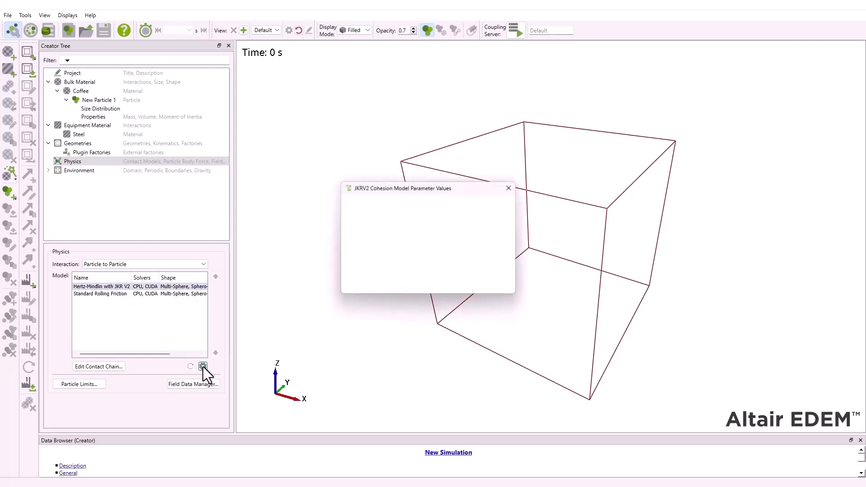
click(358, 265)
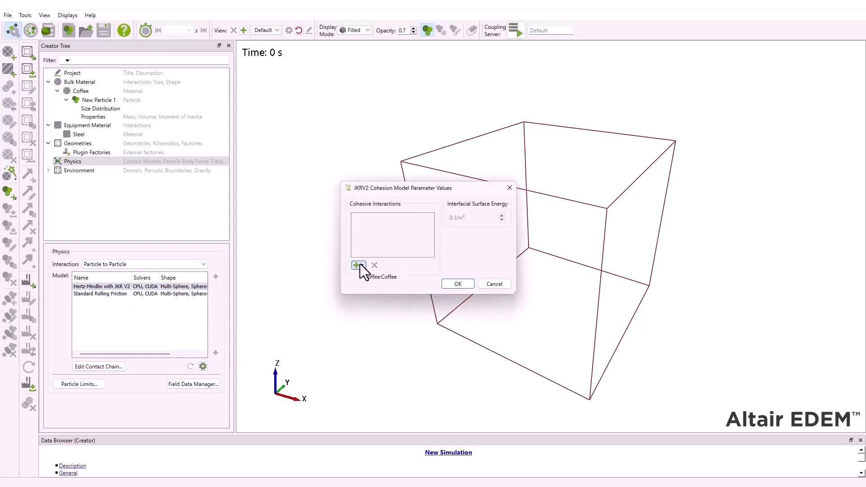
click(378, 277)
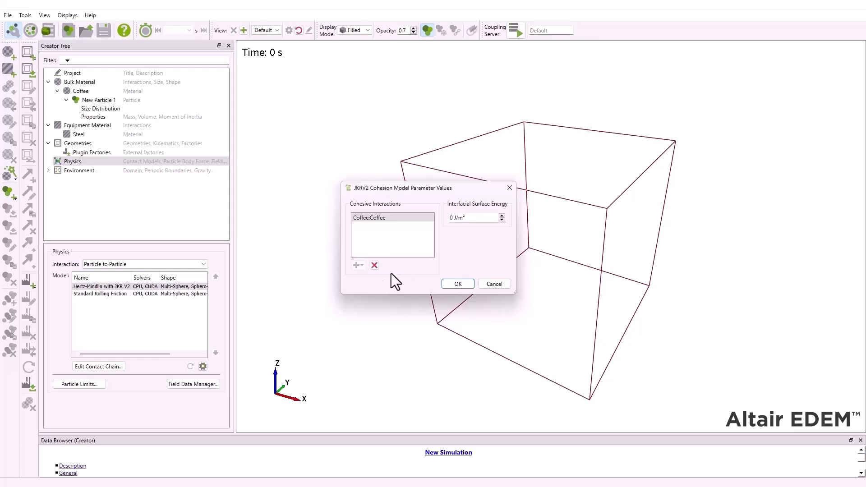
click(453, 218)
text(.01)
click(453, 285)
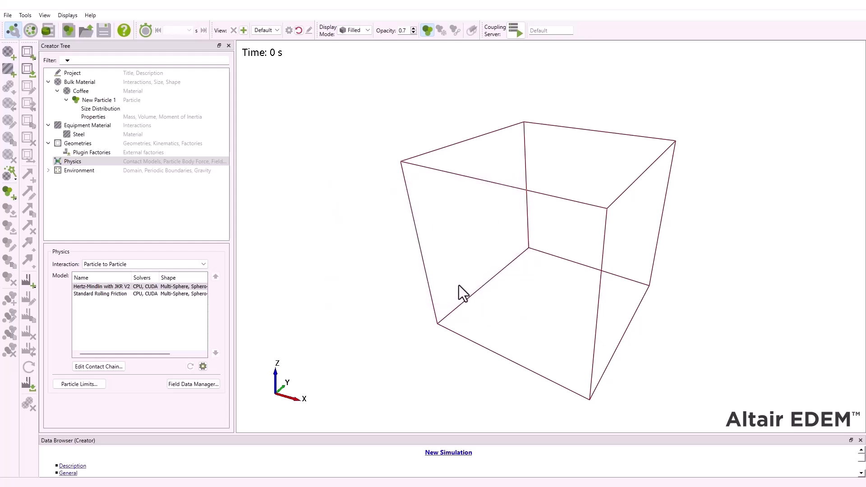
- Import the geometry file Coffee distributor Geometries.stl using millimeters as its units
click(68, 143)
right_click(79, 144)
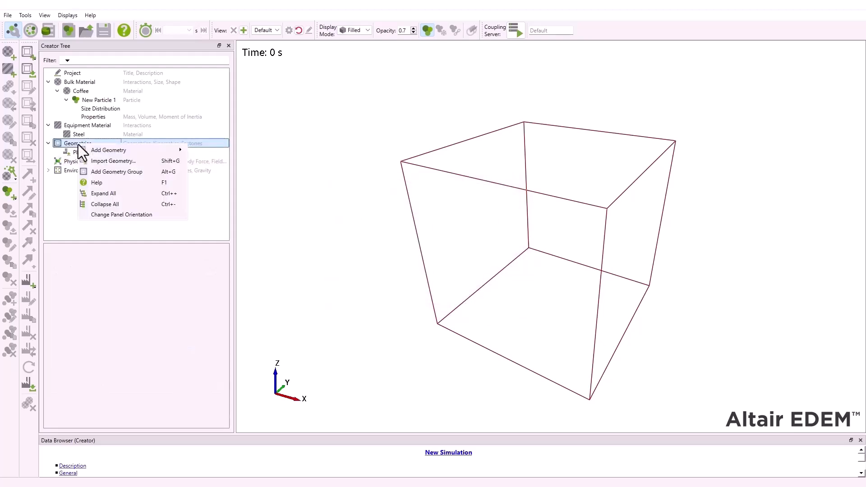
click(112, 161)
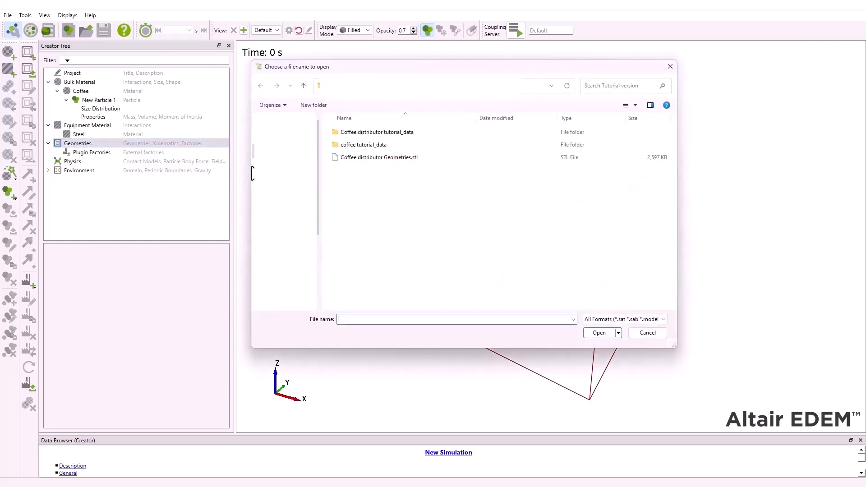
click(374, 159)
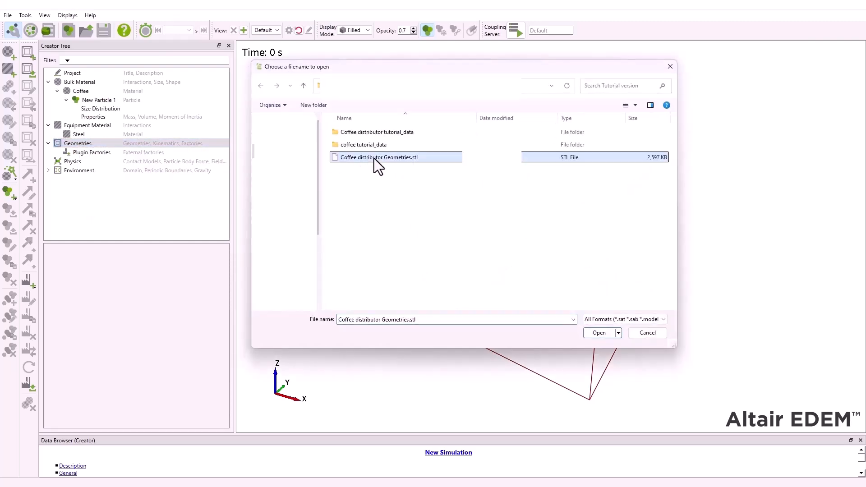
click(600, 332)
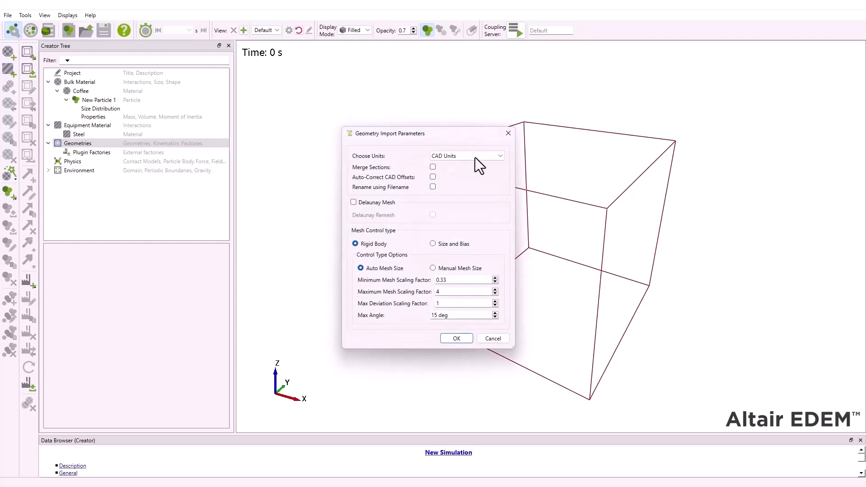
click(475, 158)
click(452, 192)
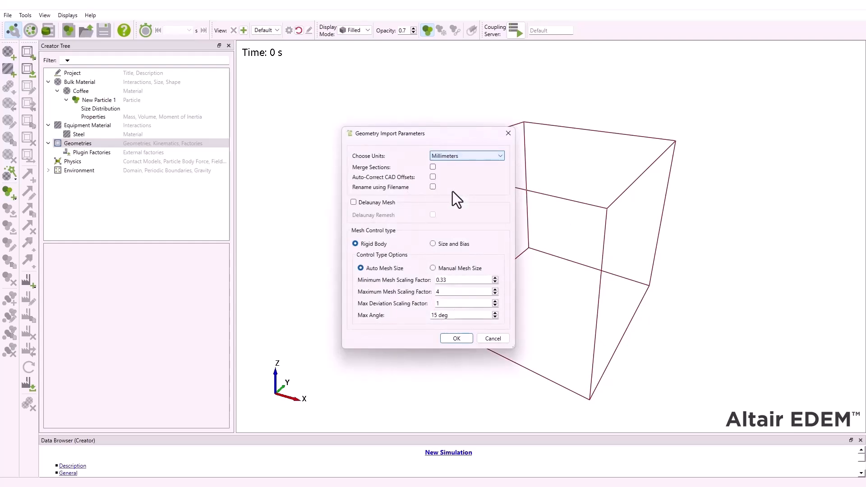
click(453, 339)
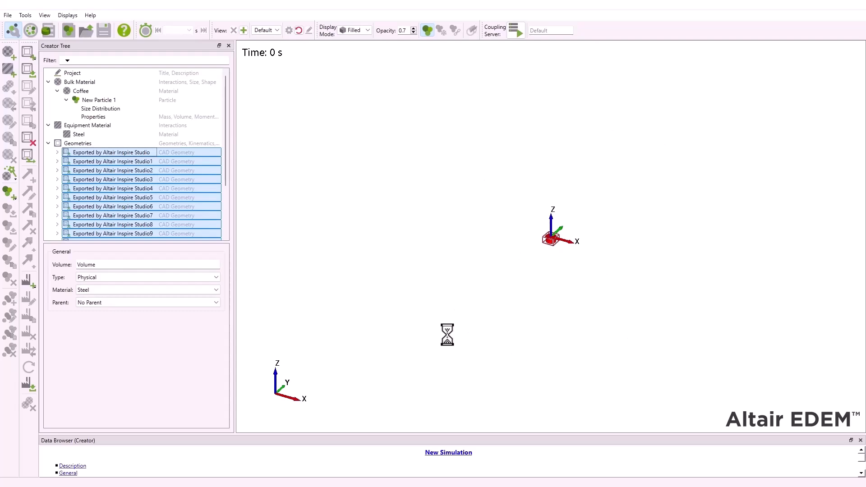
- Rename the first imported geometry, Exported by Altair Inspire Studio, as Holder
scroll(552, 243, up, 5)
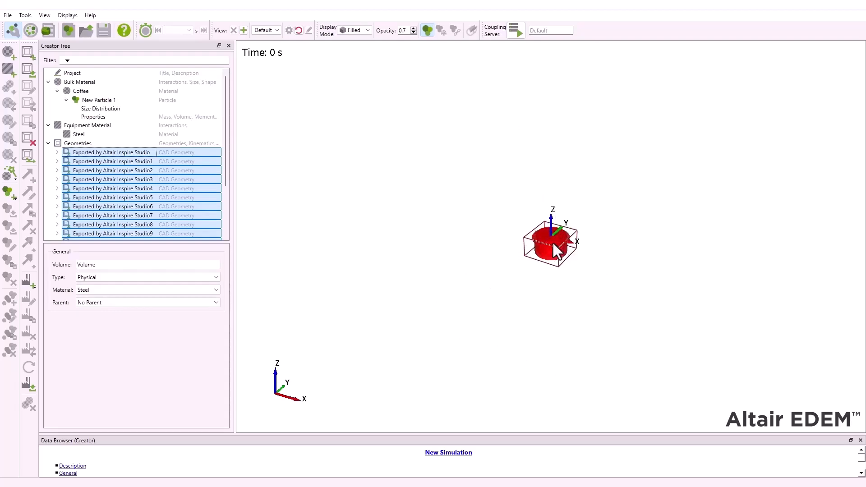
scroll(553, 246, up, 6)
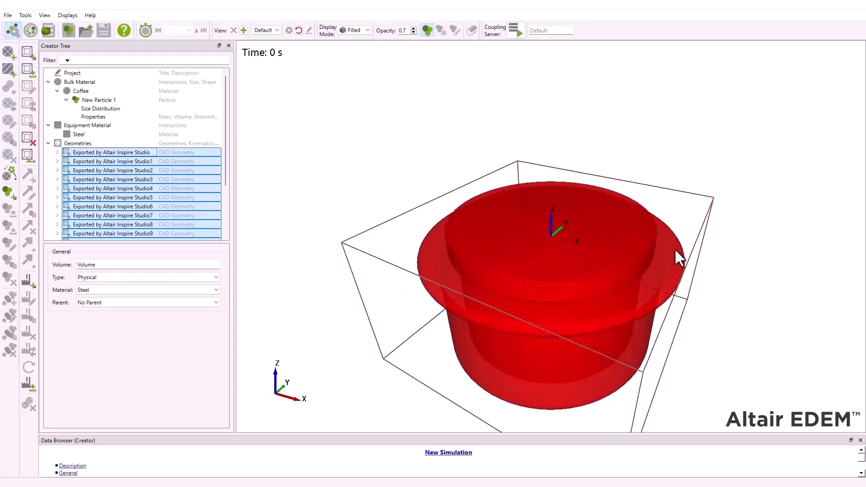
drag(688, 217, 692, 210)
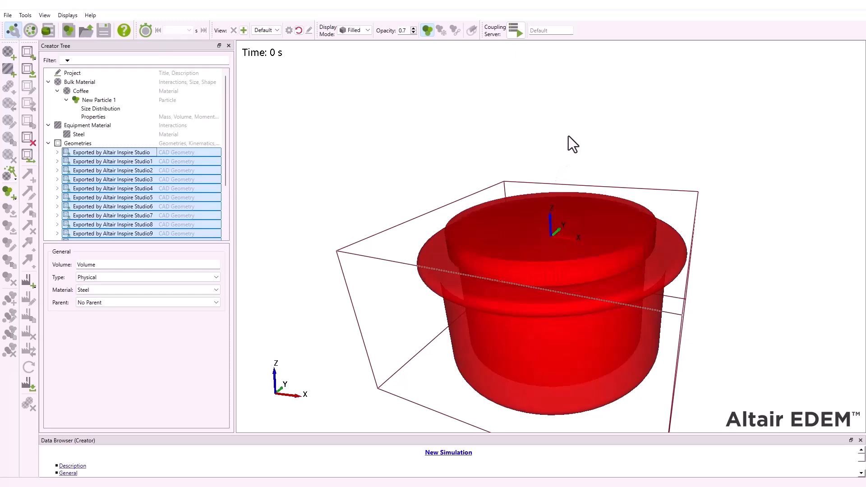
drag(568, 137, 566, 177)
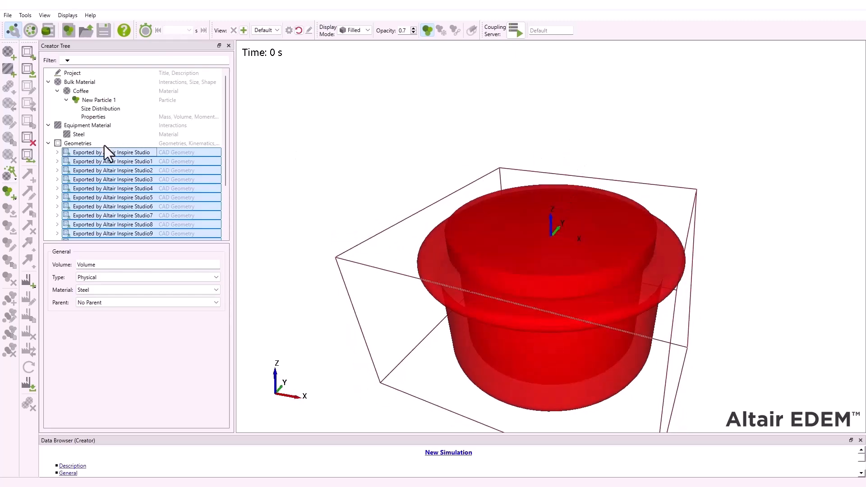
click(82, 155)
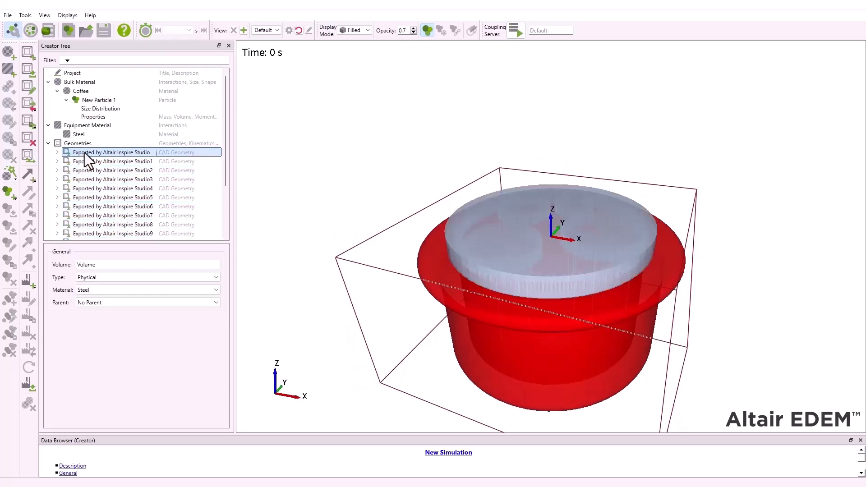
right_click(86, 153)
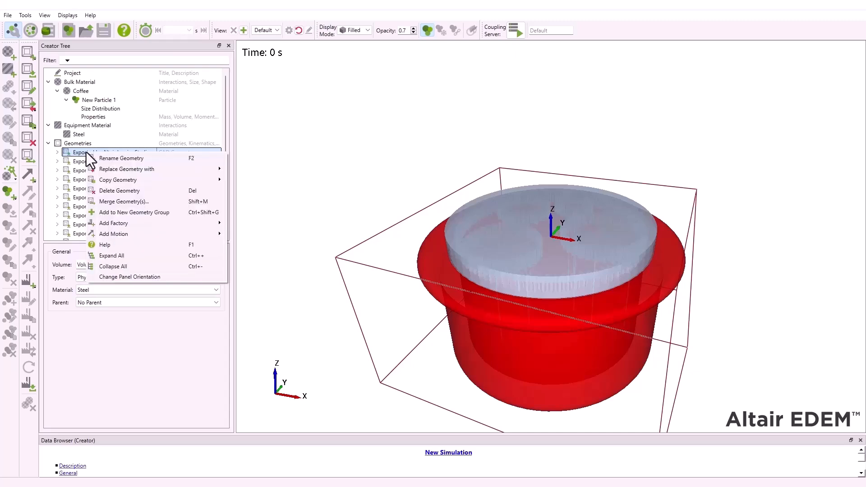
click(112, 157)
text(Holder)
key(Return)
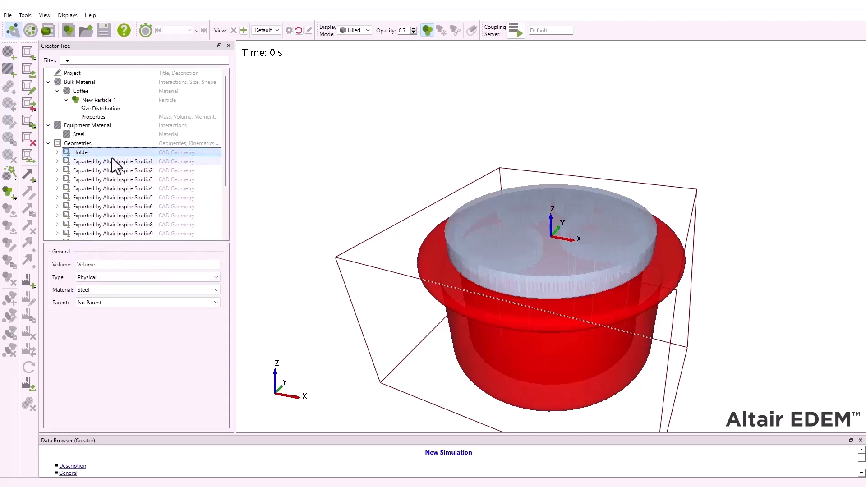
- Rename the geometries Exported by Altair Inspire Studio1 and Studio2 as Gear-Smallest and Gear-Largest
key(Down)
key(F2)
text(Gear-Smallest)
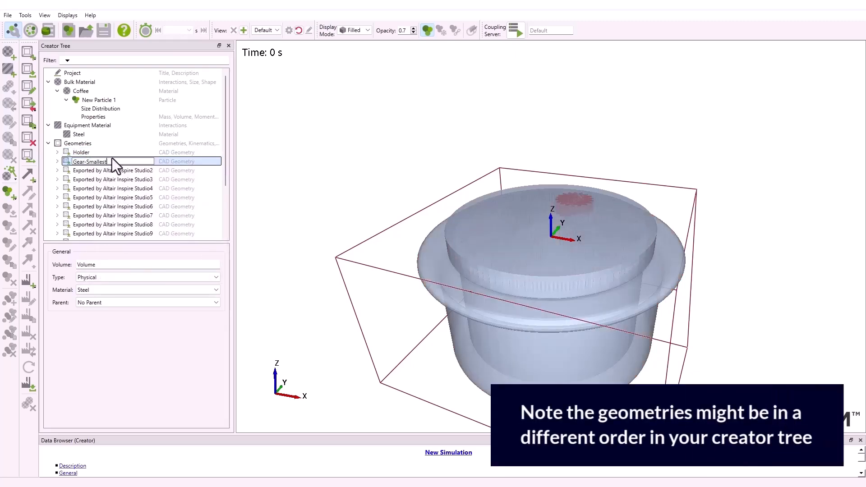
key(Return)
key(Down)
key(F2)
text(Gear-Largest)
key(Return)
- Rename the geometries Exported by Altair Inspire Studio3 and Studio4 as Gear-Small and Gear-Big
key(Down)
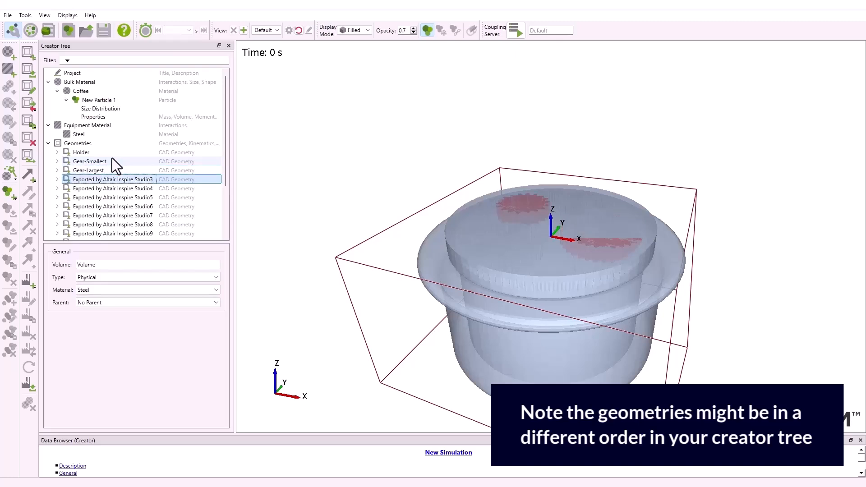
key(F2)
text(Gear-Small)
key(Return)
key(Down)
key(F2)
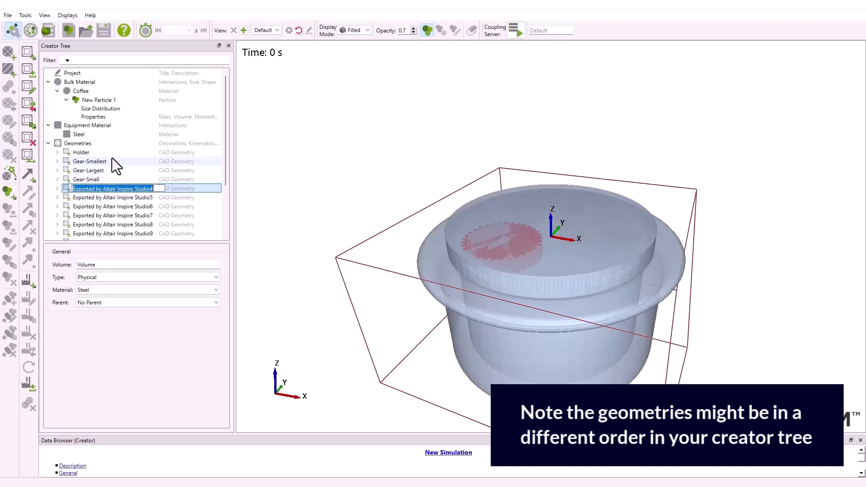
text(Gear-Big)
key(Return)
- Rename the geometries Exported by Altair Inspire Studio5 and Studio6 as Needle 1 and Needle 2
key(Down)
key(F2)
text(Needle 1)
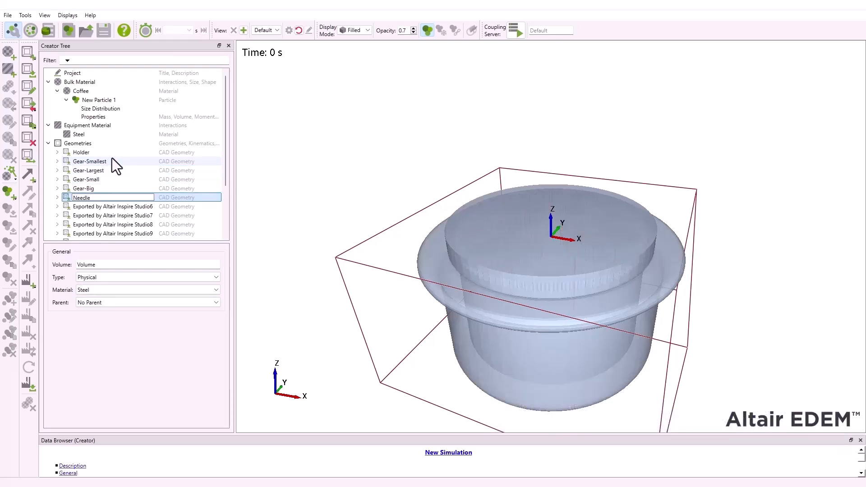
key(Return)
key(Down)
key(F2)
text(Needle 2)
key(Return)
- Rename the geometries Exported by Altair Inspire Studio7 and Studio8 as Needle 3 and Needle 4
key(Down)
key(F2)
scroll(91, 145, down, 3)
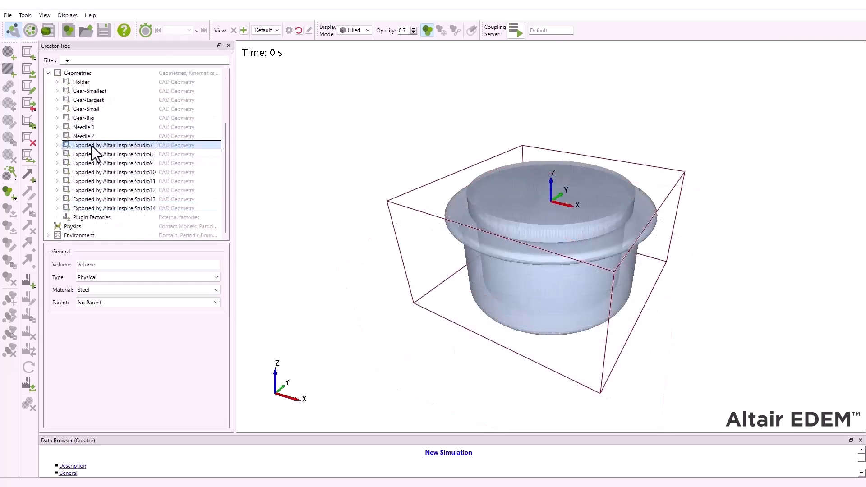
text(Needle 3)
key(Return)
key(Down)
key(F2)
text(Needle 4)
key(Return)
- Rename the geometries Exported by Altair Inspire Studio9 and Studio10 as Needle 5 and Needle 6
key(Down)
key(F2)
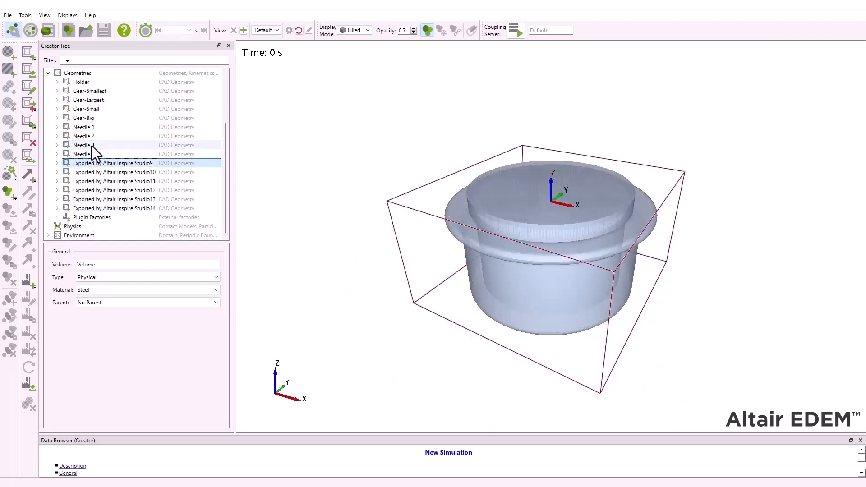
text(Needle 5)
key(Return)
key(Down)
key(F2)
text(Needle 6)
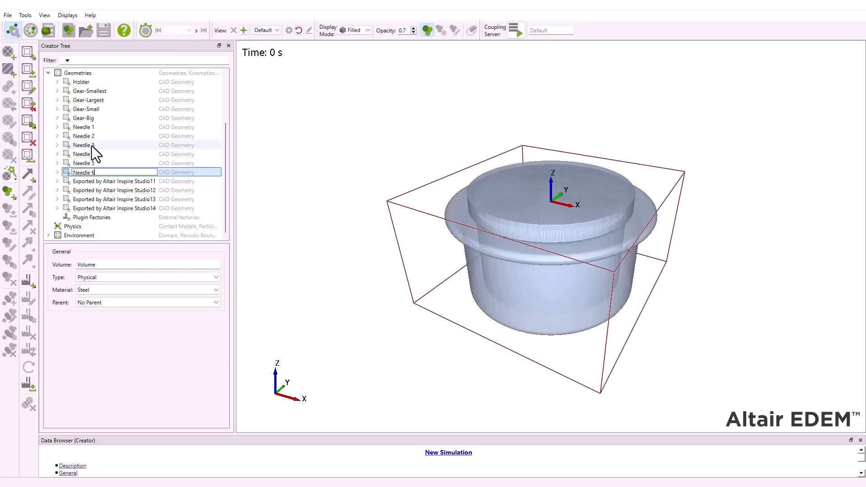
key(Return)
- Rename the surface geometry Exported by Altair Inspire Studio11 as Top
key(Down)
key(F2)
text(Top)
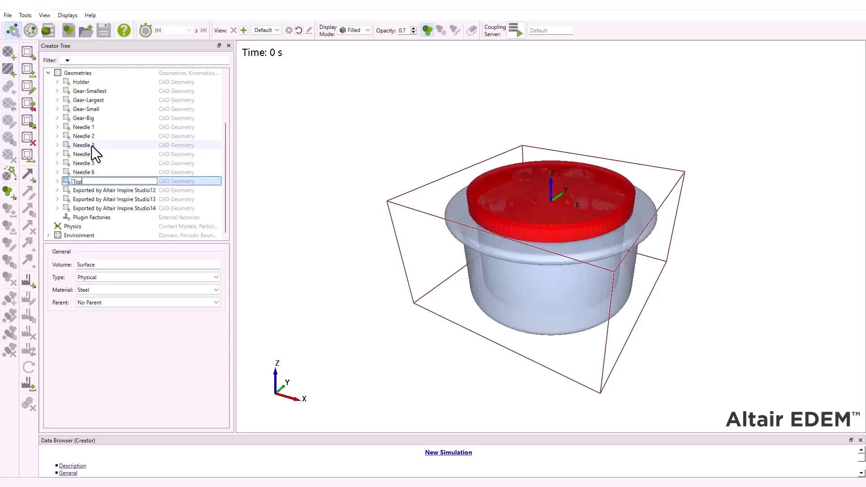
key(Return)
- Rename the geometries Exported by Altair Inspire Studio12, Studio13 and Studio14 as Needle 7, Needle 8 and Needle 9
key(Down)
key(F2)
text(Needle 7)
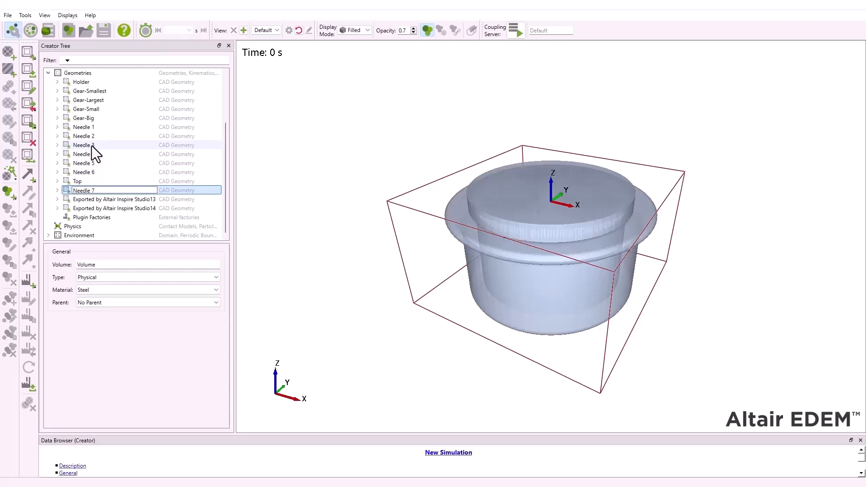
key(Return)
key(Down)
key(F2)
text(Needle 8)
key(Return)
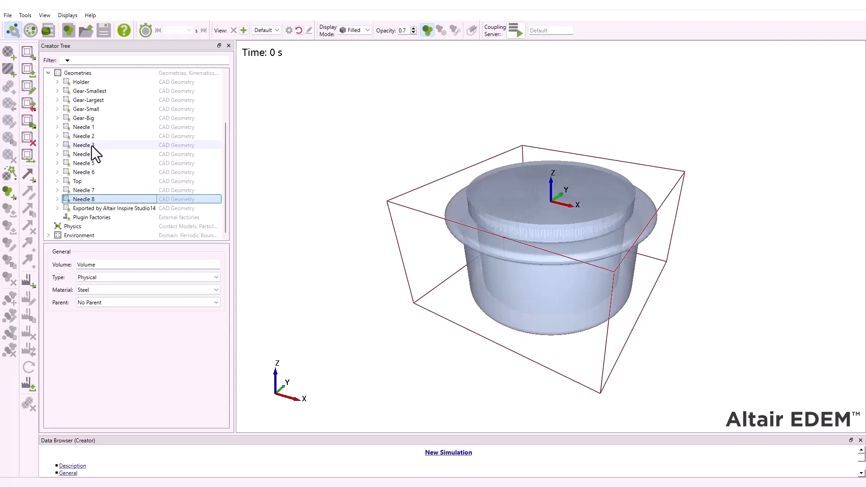
key(Down)
key(F2)
text(Needle 9)
key(Return)
- Select Needle 1 and lower the display opacity of the model to 0.1
click(103, 126)
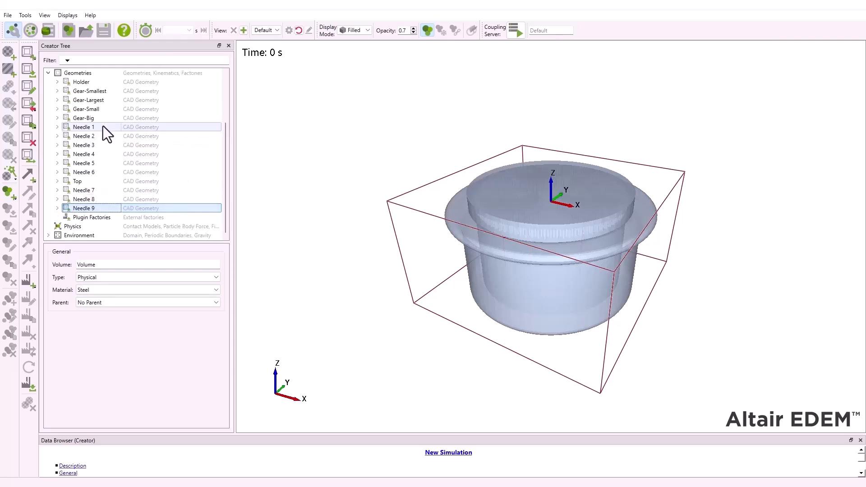
scroll(607, 228, up, 3)
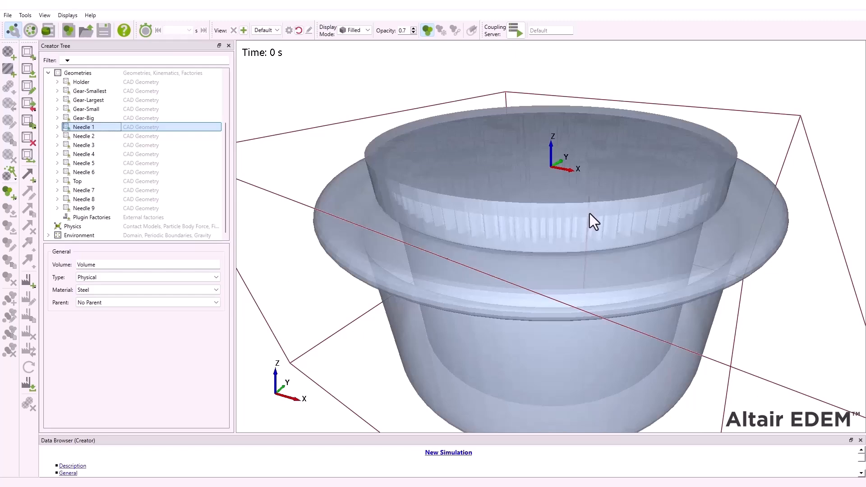
scroll(588, 213, up, 2)
click(413, 32)
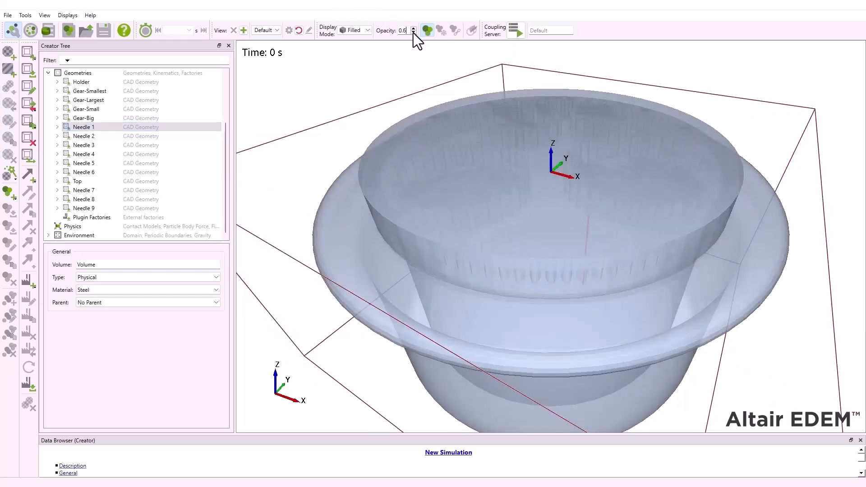
click(413, 33)
click(413, 32)
click(413, 33)
click(413, 32)
click(412, 33)
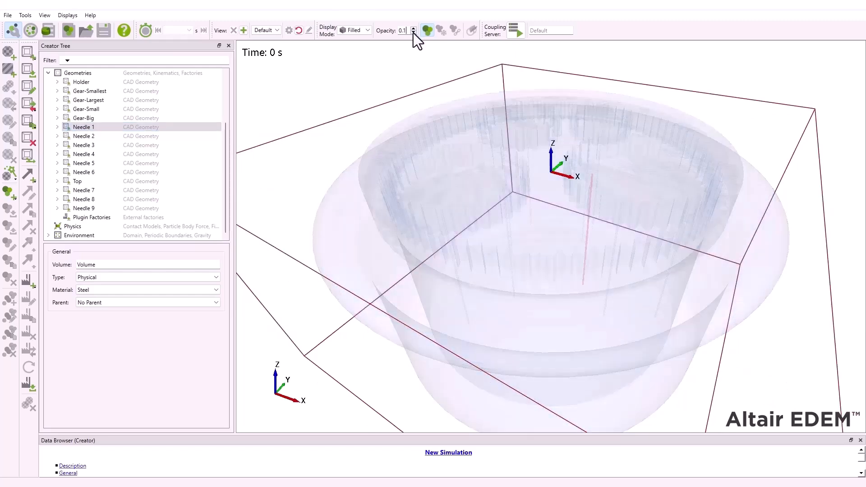
- Add Needle 2 and Needle 9 to the Needle 1 selection and set the parent of all three to Gear-Largest
ctrl+click(88, 136)
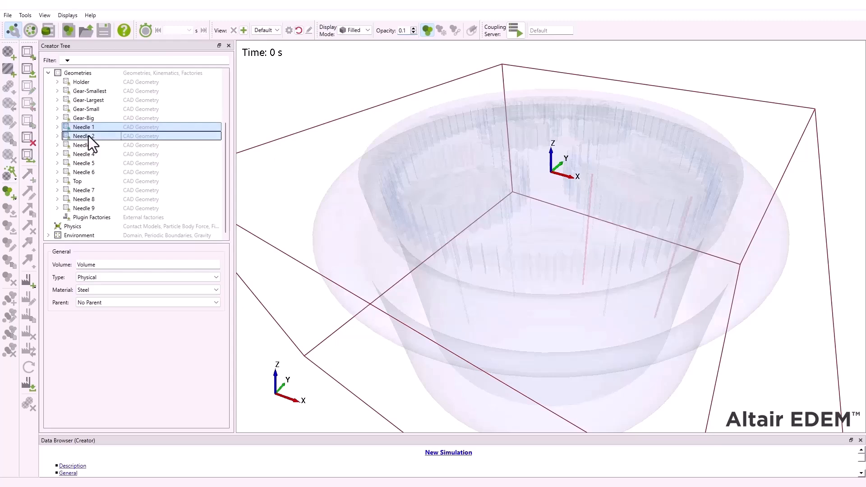
ctrl+click(94, 209)
click(85, 304)
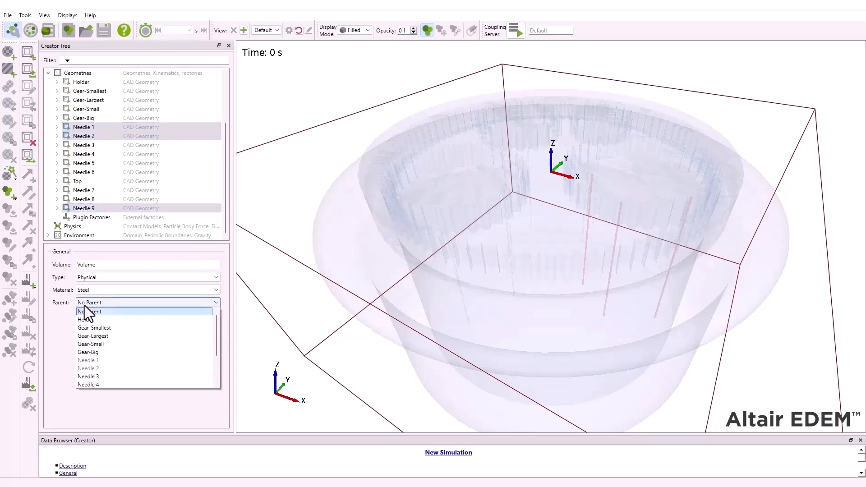
click(95, 335)
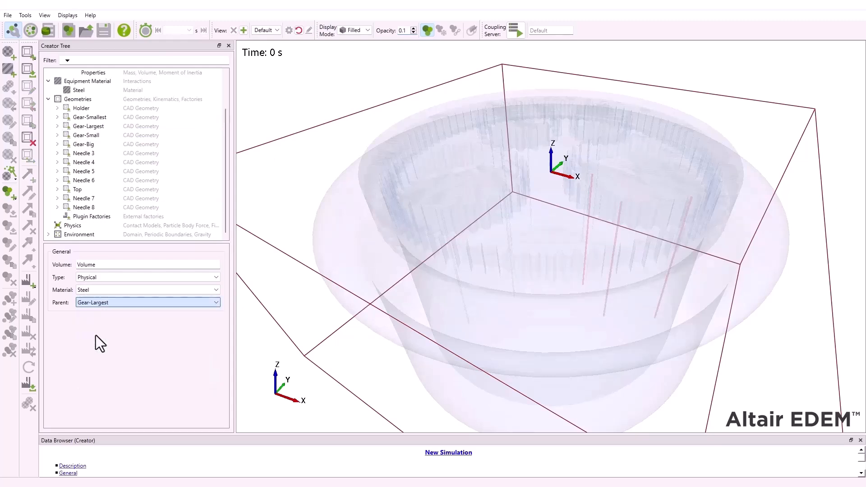
- Set the parent of Needle 3 and Needle 4 to Gear-Smallest
click(83, 154)
ctrl+click(91, 162)
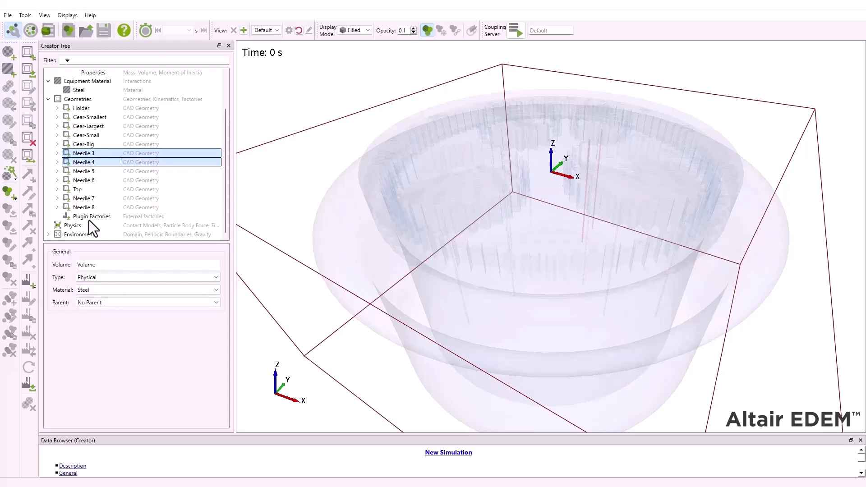
click(94, 303)
click(96, 327)
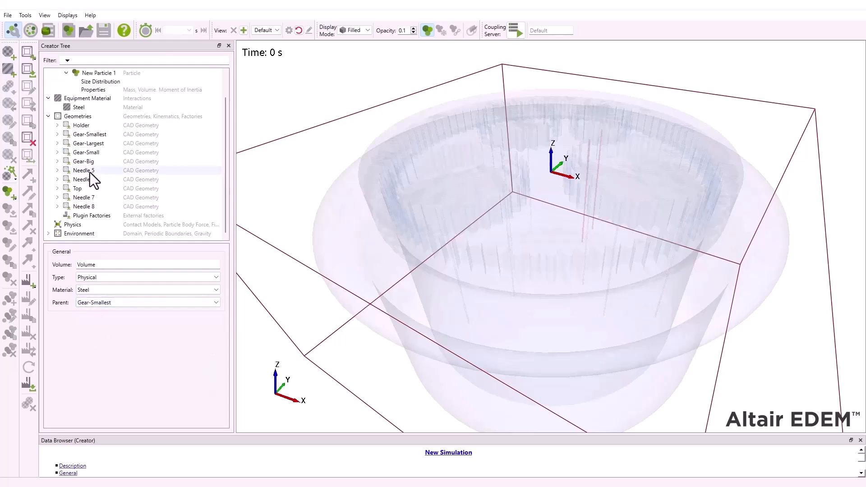
- Set the parent of Needle 5 and Needle 6 to Gear-Small
click(90, 171)
ctrl+click(90, 179)
click(94, 303)
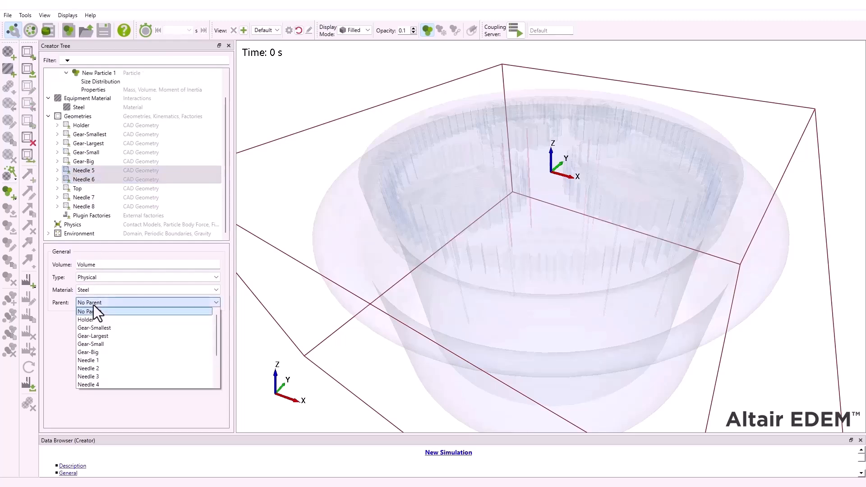
click(100, 344)
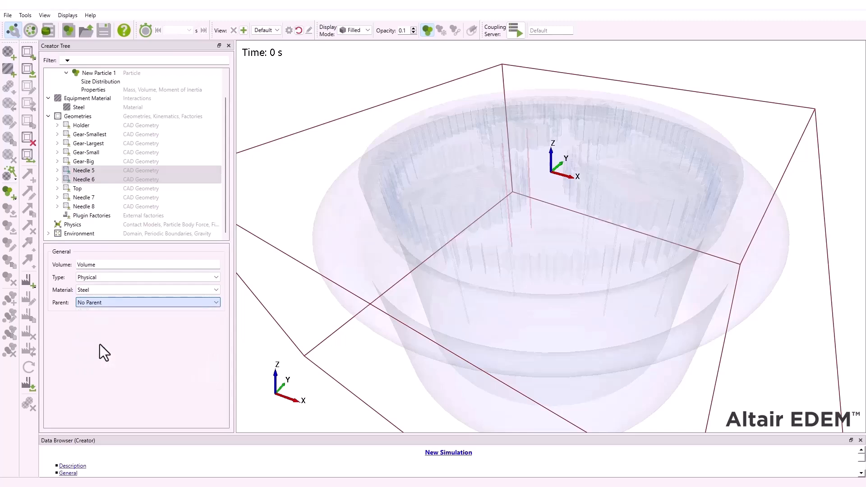
- Set the parent of Needle 7 and Needle 8 to Gear-Big
click(86, 198)
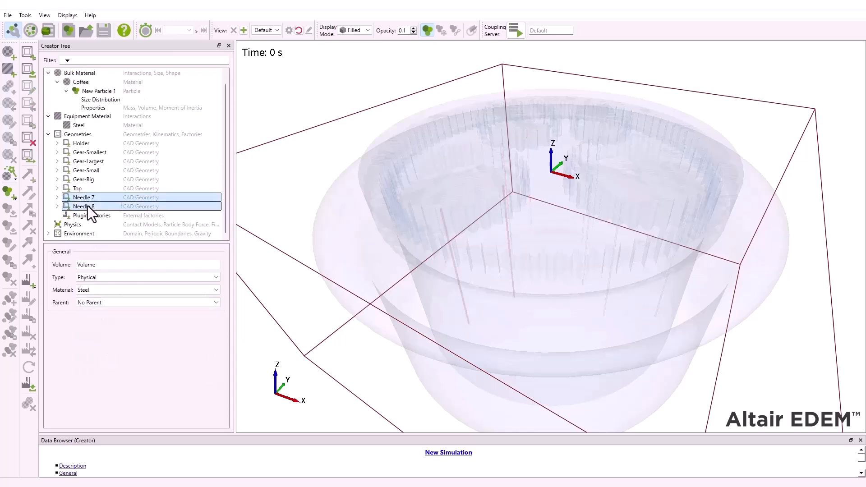
click(93, 304)
click(97, 351)
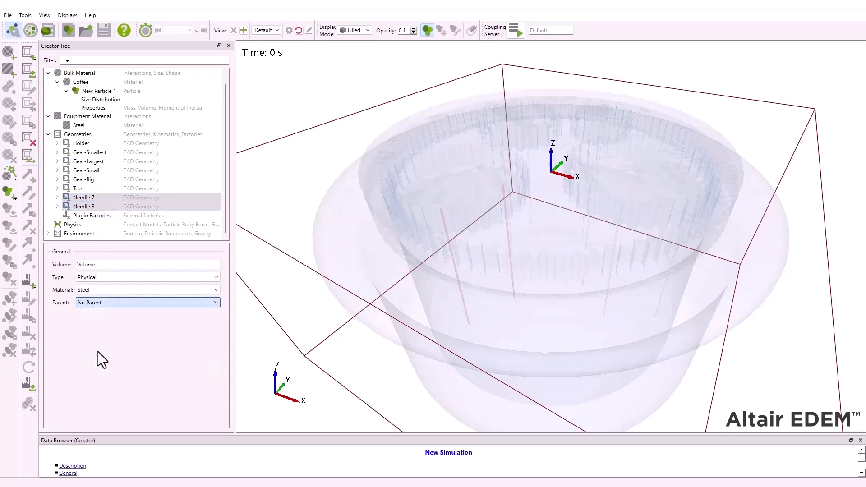
- Set the parent of Gear-Smallest, Gear-Largest, Gear-Small and Gear-Big to Top
click(82, 162)
shift+click(94, 190)
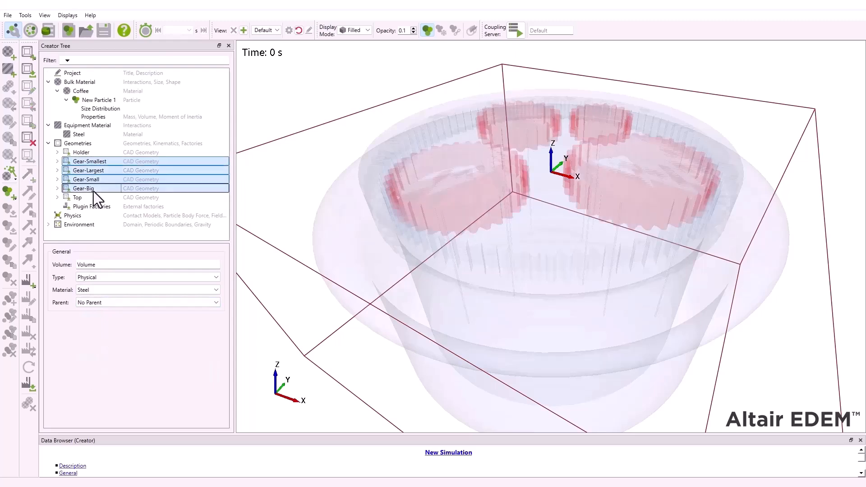
click(96, 303)
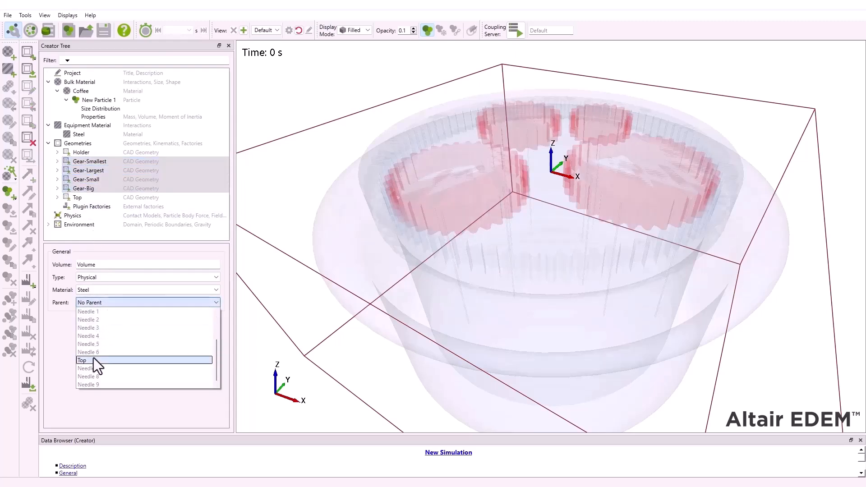
click(85, 384)
click(107, 216)
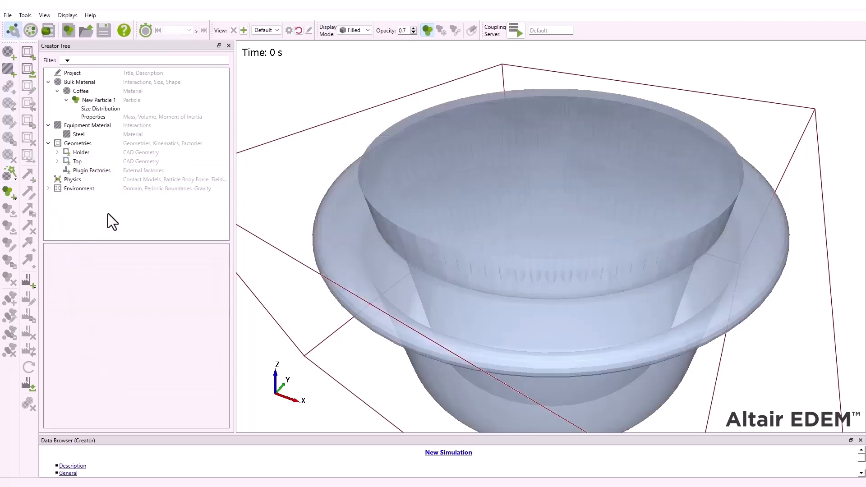
- Add a linear rotation kinematic to the Top geometry and name it "Top rotation"
click(77, 161)
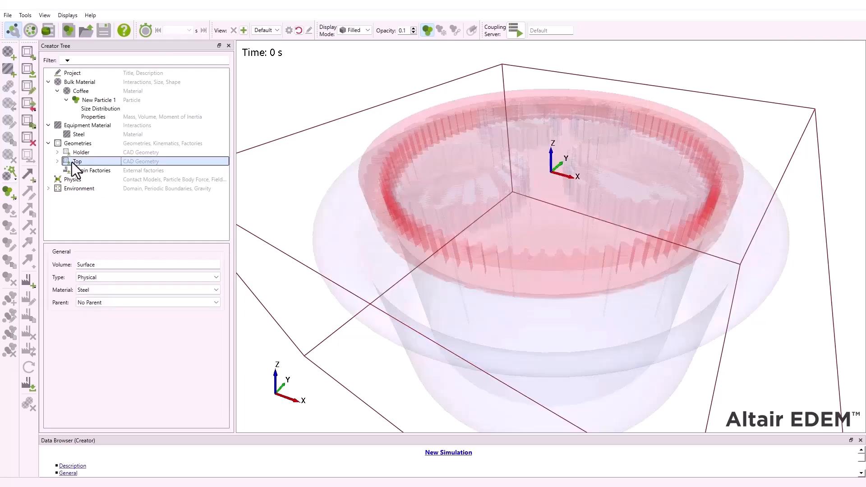
right_click(80, 162)
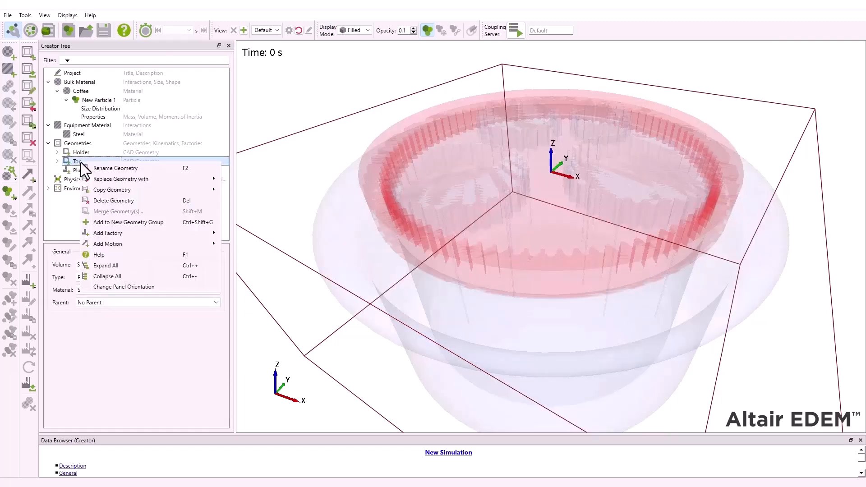
mouse_move(169, 247)
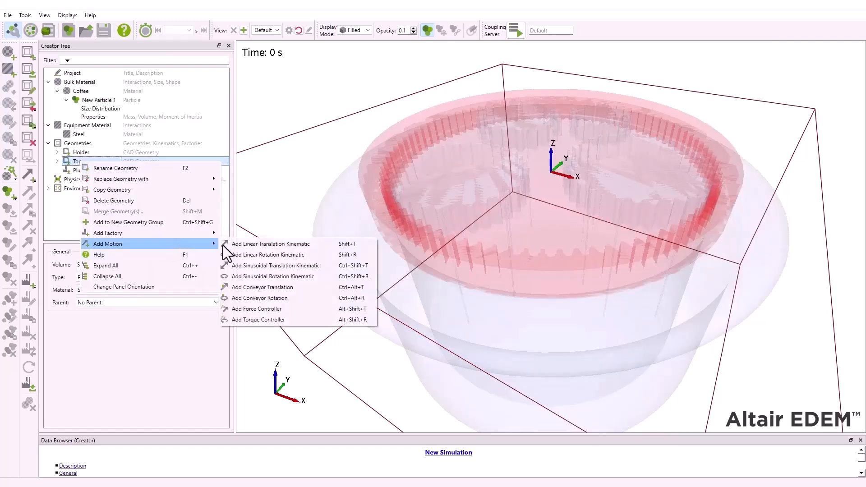
click(270, 256)
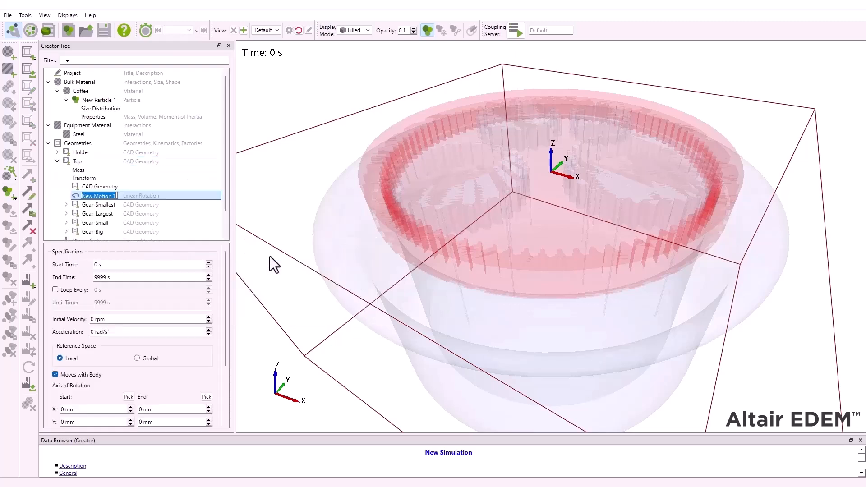
text(To)
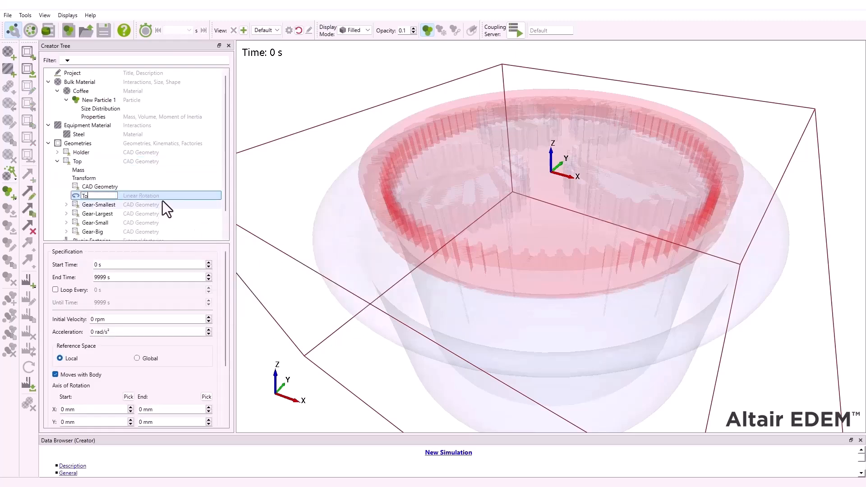
text(p rotation)
key(Return)
- Give Top rotation a start time of 0.7 s and an initial velocity of 15 rpm
click(99, 264)
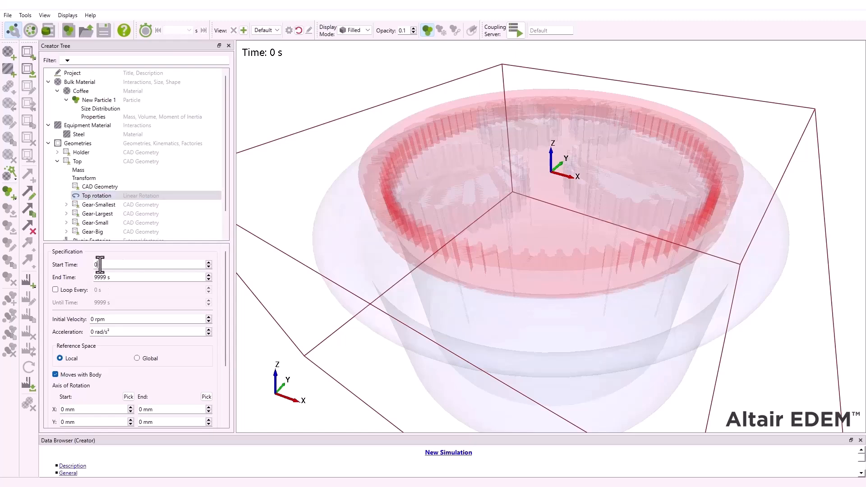
text(.7)
click(88, 318)
key(BackSpace)
text(15)
- Define the Top rotation axis from Z -50 mm to Z 50 mm and display its vector
click(149, 376)
scroll(194, 341, down, 3)
click(183, 336)
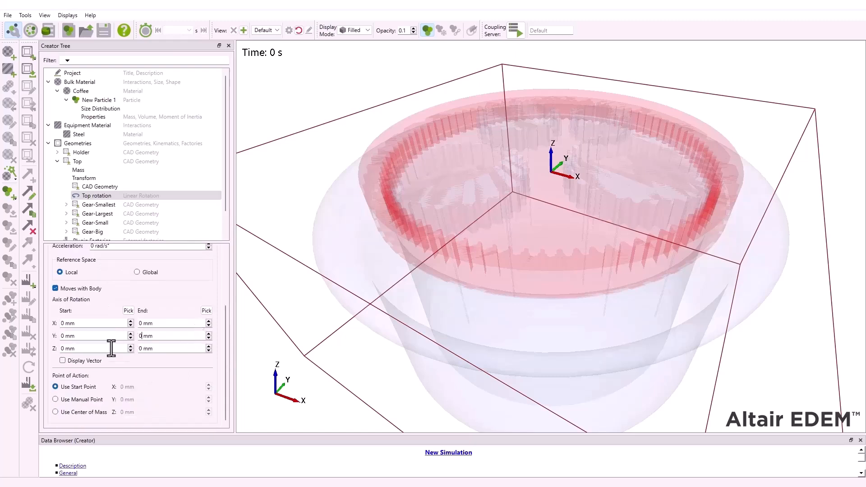
click(66, 350)
text(-50)
click(139, 349)
text(50)
click(63, 361)
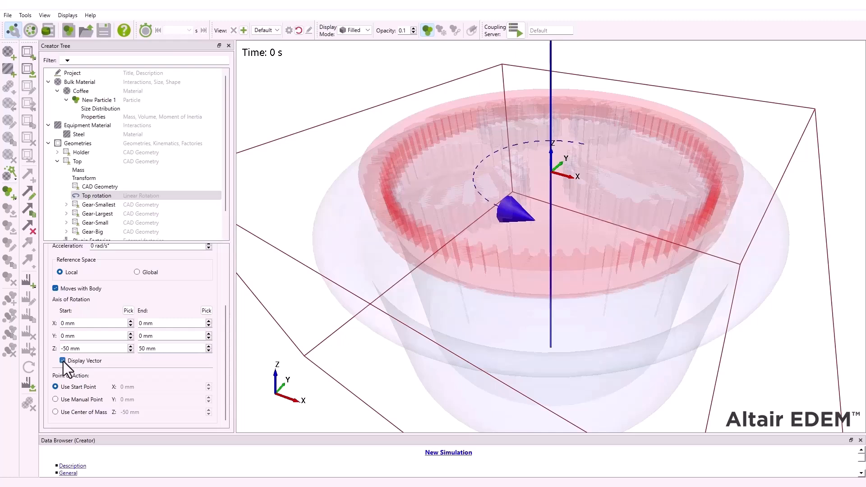
- Add a linear rotation kinematic to Gear-Smallest and name it "smallest rotation"
click(57, 162)
click(57, 162)
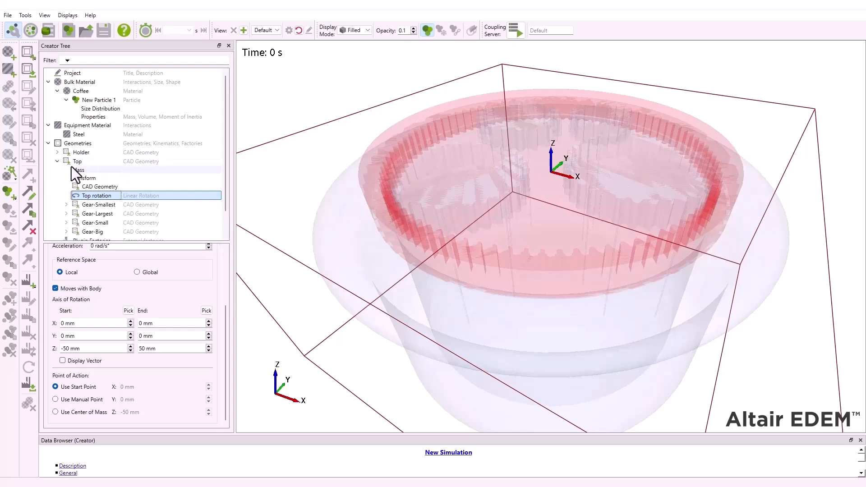
scroll(72, 170, down, 1)
click(93, 169)
click(66, 177)
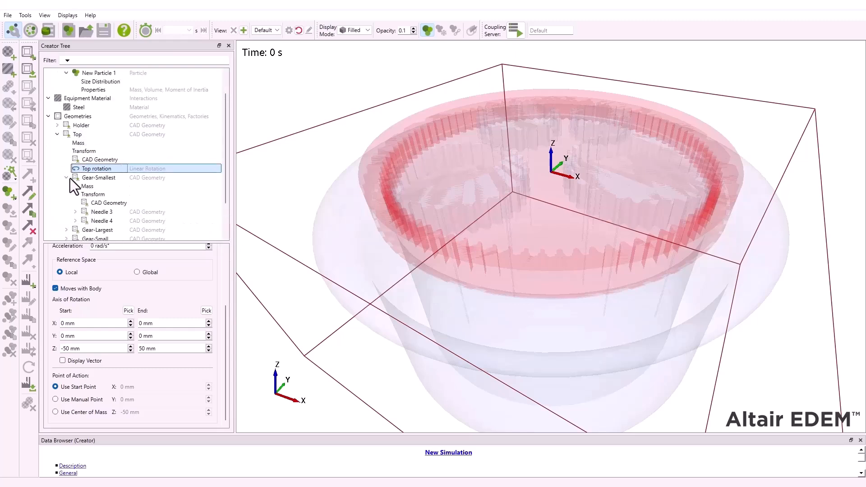
click(104, 178)
right_click(105, 177)
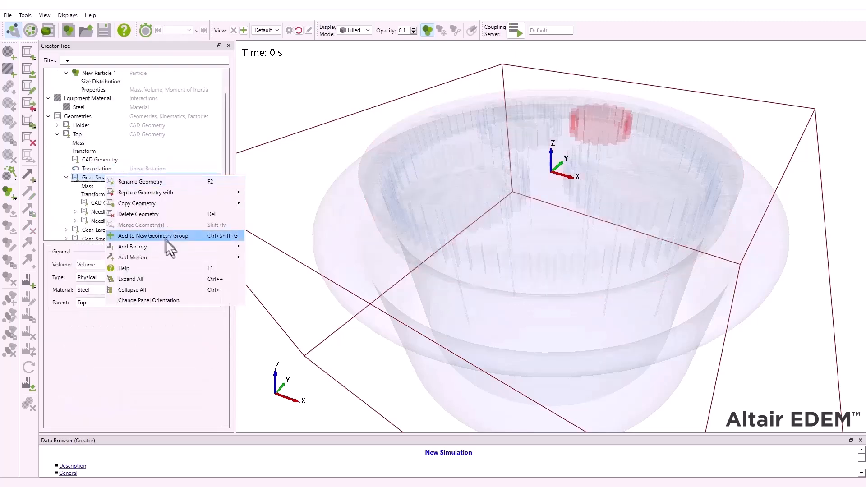
mouse_move(184, 255)
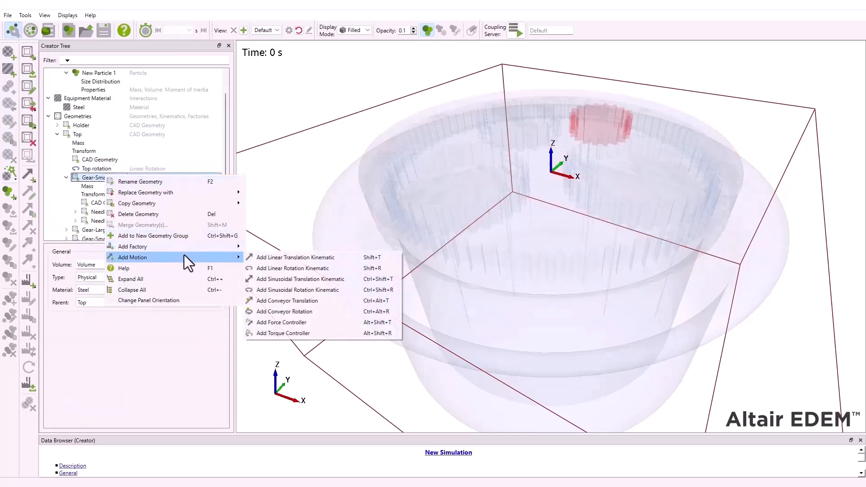
click(288, 269)
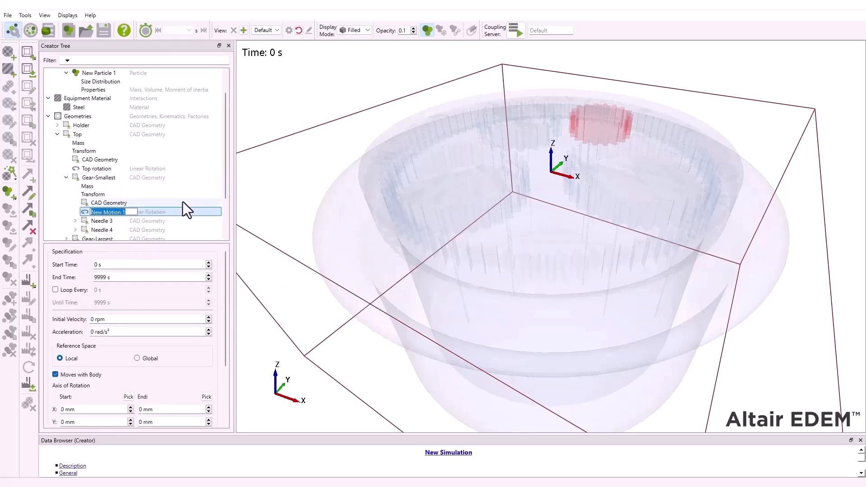
text(smallest rotation)
key(Return)
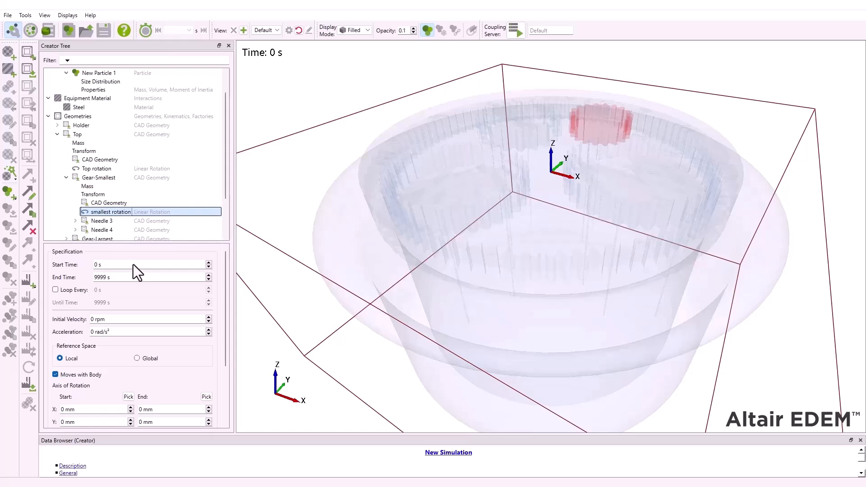
- Give smallest rotation a start time of 0.7 s and an initial velocity of -60 rpm
click(99, 265)
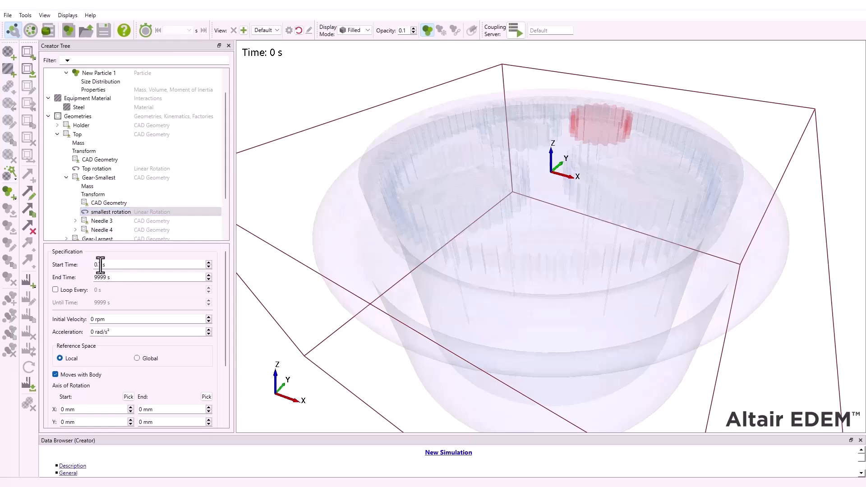
click(93, 318)
key(BackSpace)
text(-60)
- Define the smallest rotation axis from Z -50 mm to 50 mm, acting at the center of mass, and check its vector
scroll(215, 328, down, 3)
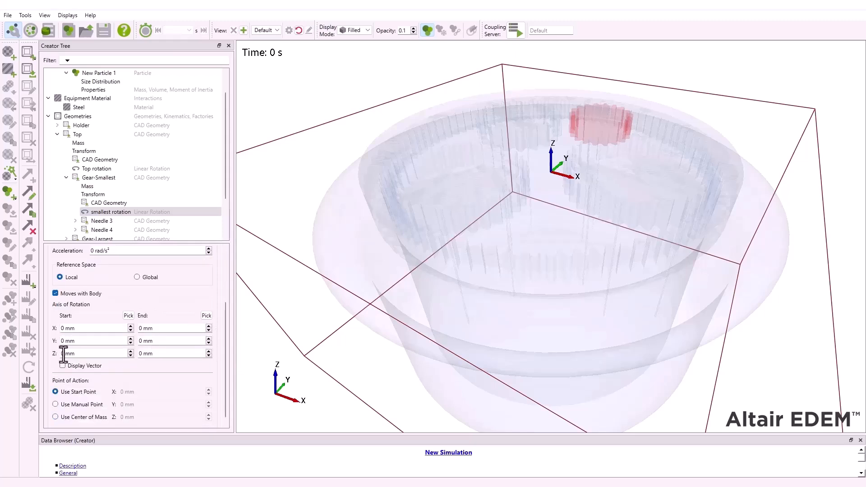
click(63, 353)
key(Delete)
text(-50)
click(141, 353)
text(5)
click(62, 365)
click(63, 365)
click(54, 417)
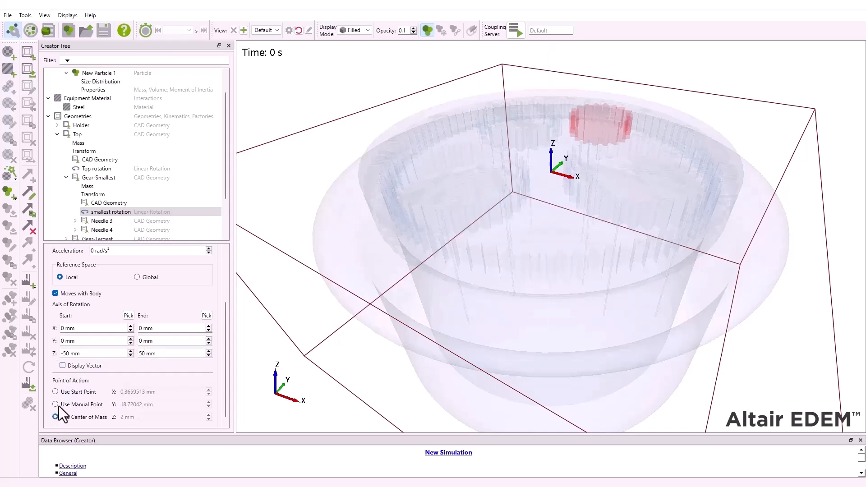
click(63, 366)
click(63, 366)
- Add a linear rotation kinematic to Gear-Largest and name it "largest rotation"
click(66, 177)
click(67, 187)
right_click(89, 188)
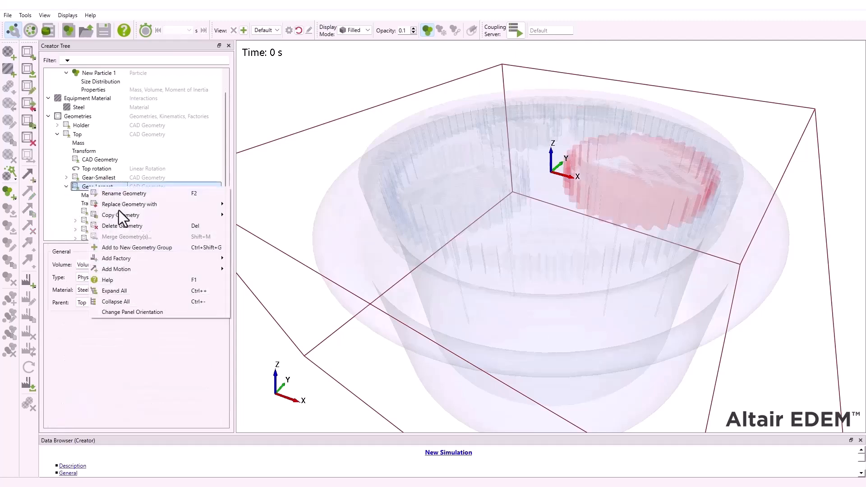
mouse_move(149, 270)
click(282, 280)
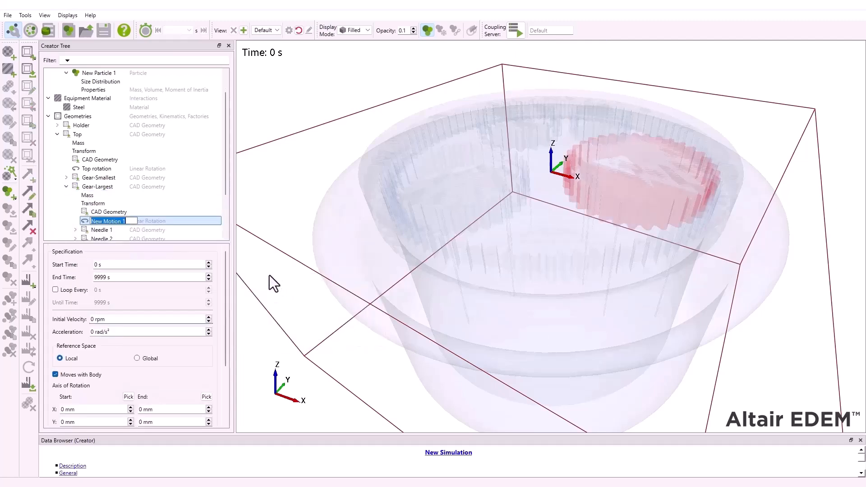
text(largest rotation)
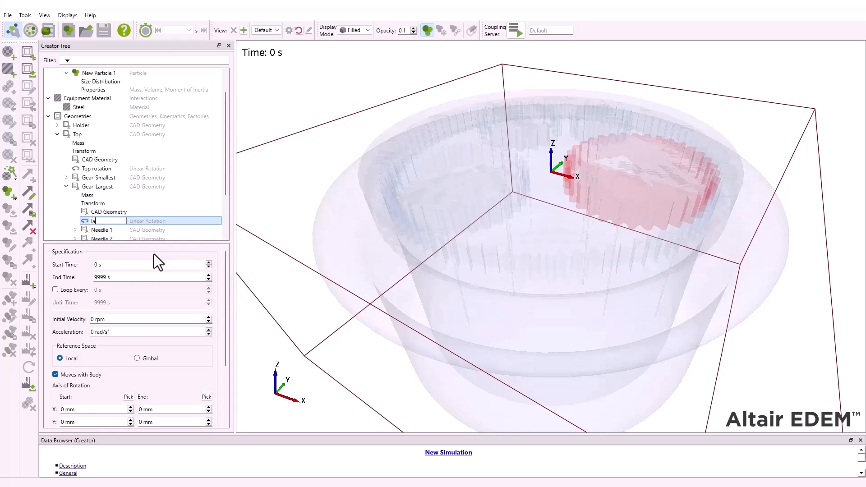
key(Return)
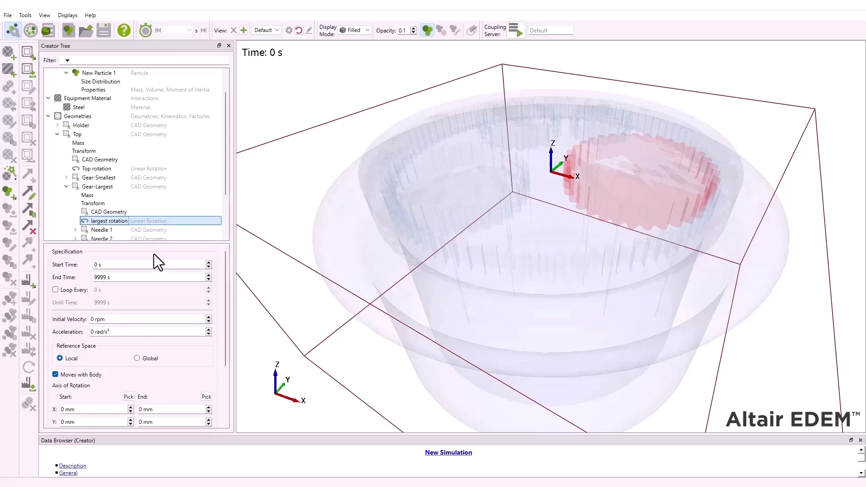
- Give largest rotation a start time of 0.7 s and an initial velocity of -40 rpm
click(97, 265)
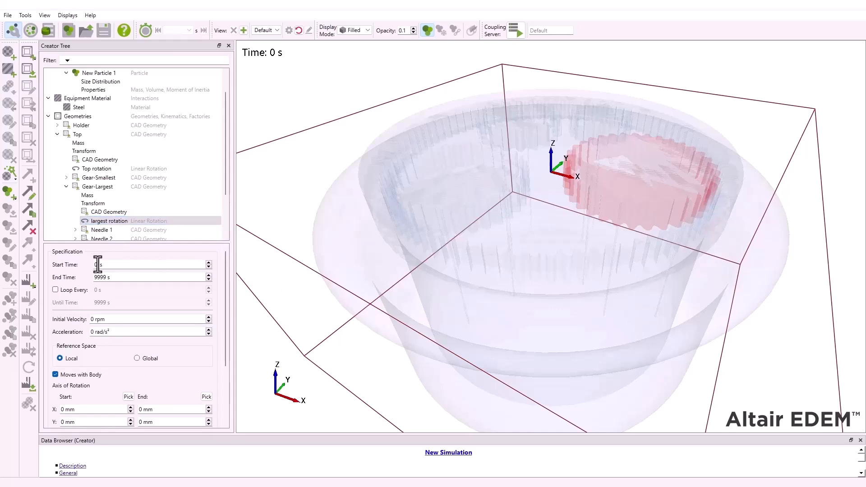
text(.7)
text(-40)
- Define the largest rotation axis from Z -50 mm to 50 mm, acting at the center of mass, and check its vector
scroll(215, 370, down, 2)
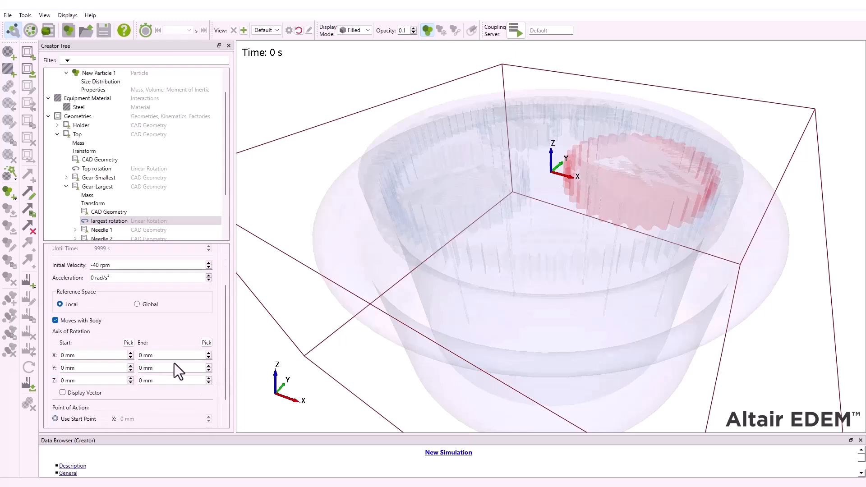
click(64, 380)
key(BackSpace)
text(-50)
double_click(152, 381)
text(50)
scroll(214, 385, down, 1)
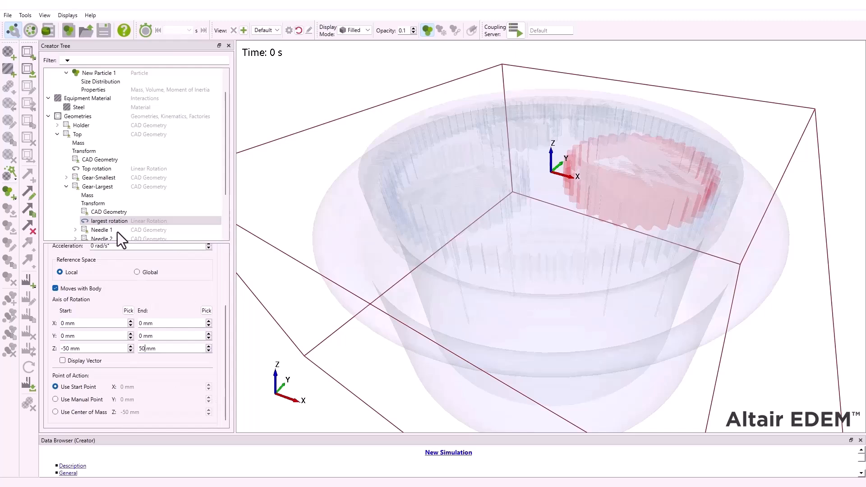
click(55, 412)
click(63, 361)
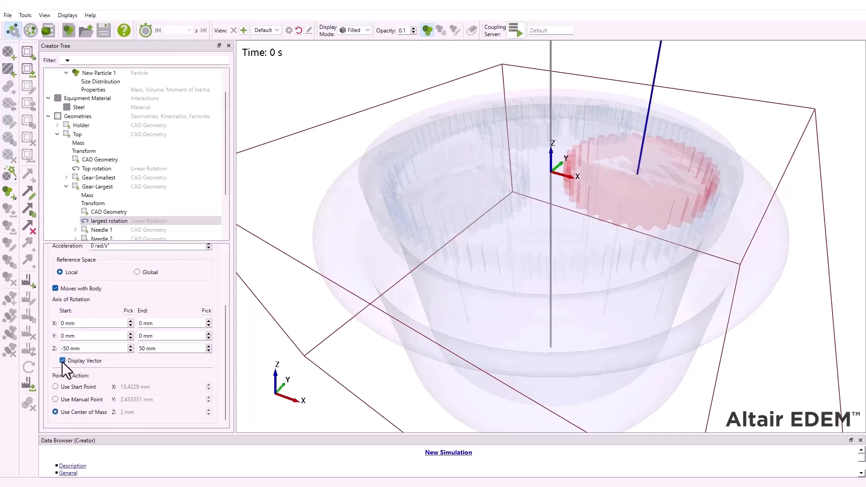
click(63, 360)
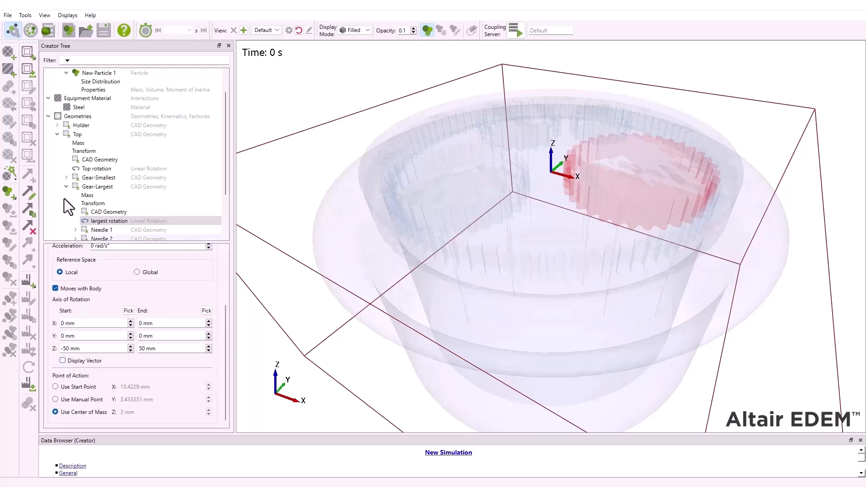
- Add a linear rotation kinematic to Gear-Small
click(66, 186)
click(90, 197)
right_click(90, 198)
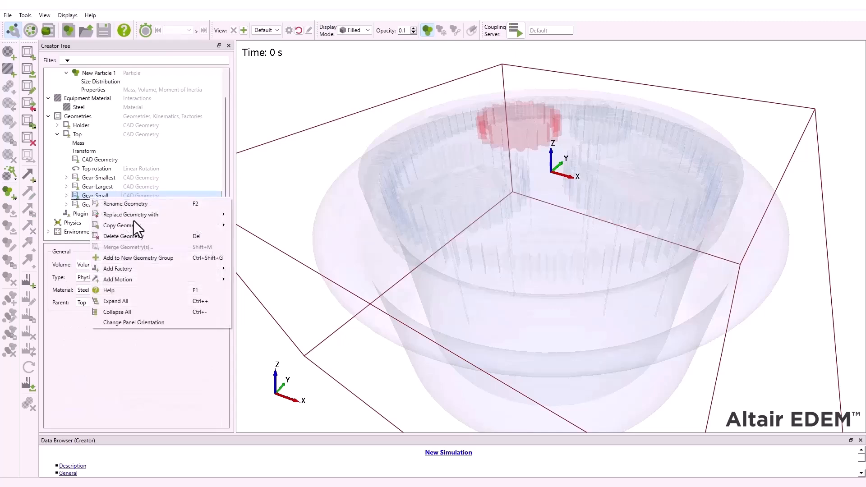
mouse_move(167, 278)
click(280, 290)
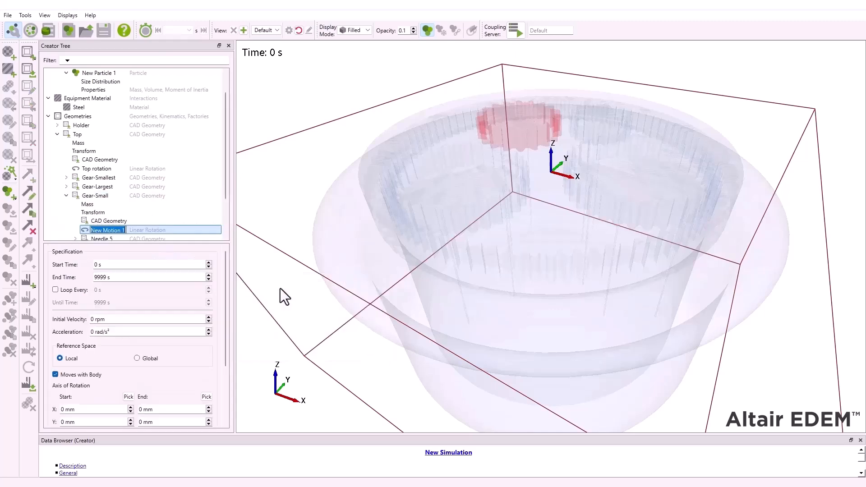
- Start Gear-Small's rotation at 0.7 s and define its axis from Z -50 mm to 50 mm, acting at the center of mass
click(99, 266)
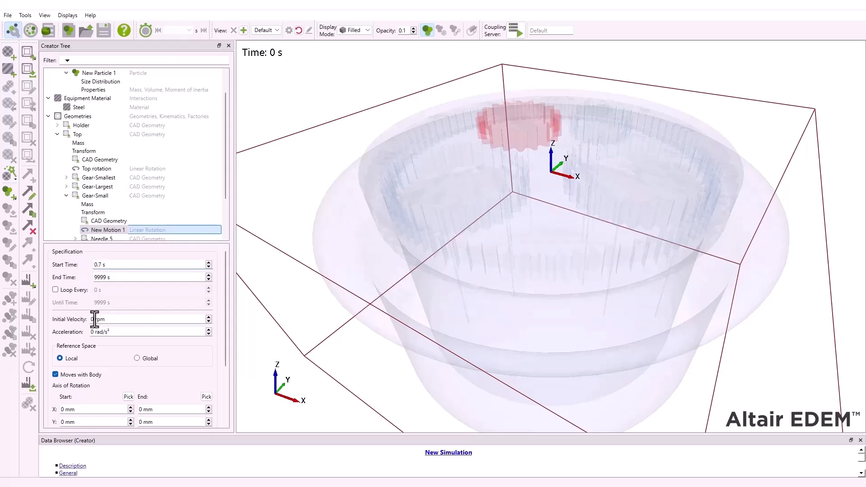
scroll(186, 358, down, 3)
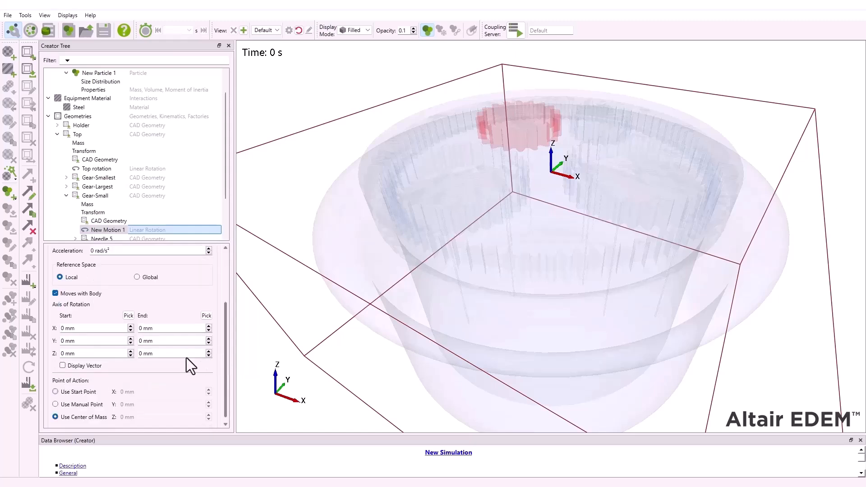
click(56, 392)
double_click(63, 353)
text(-50)
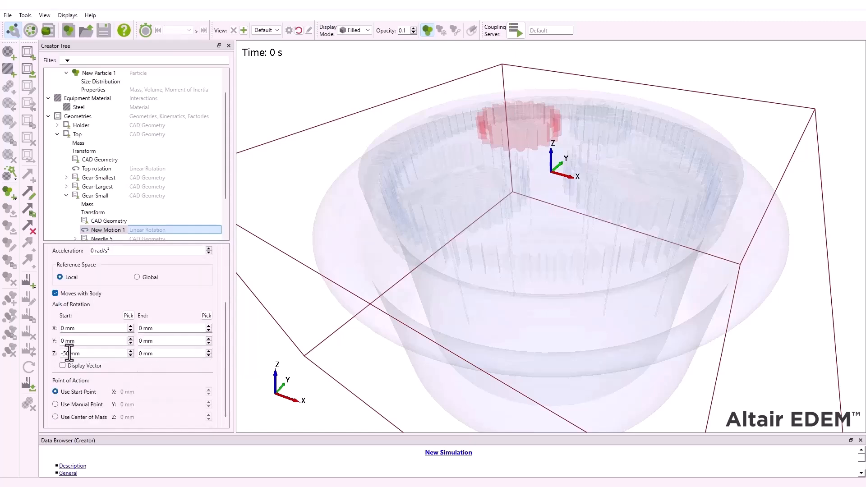
double_click(141, 353)
text(50)
click(55, 416)
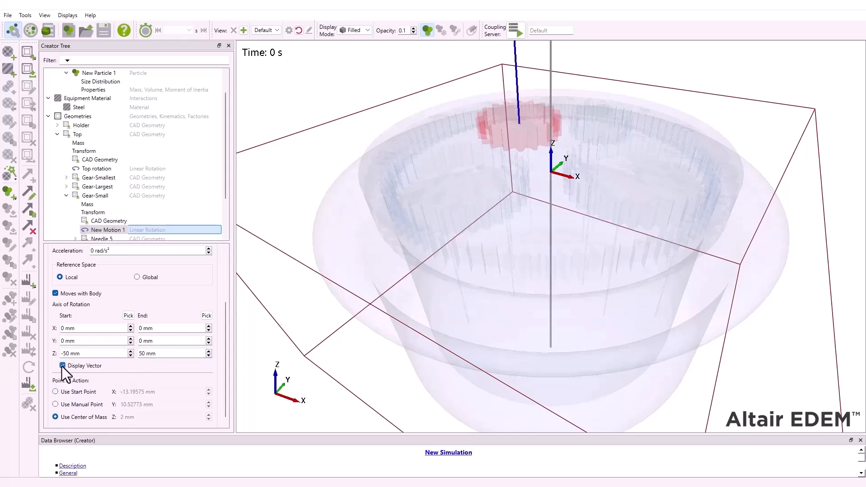
click(62, 365)
click(67, 196)
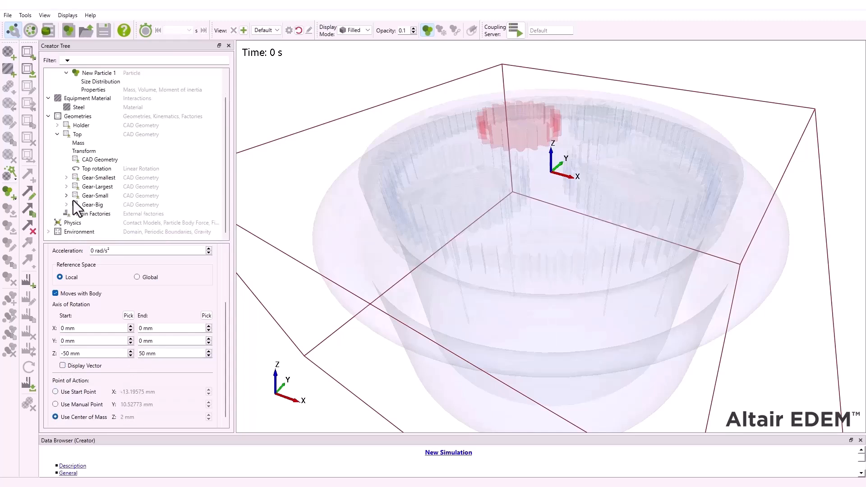
- Add a linear rotation kinematic to Gear-Big and name it "big rotation"
click(66, 205)
right_click(87, 205)
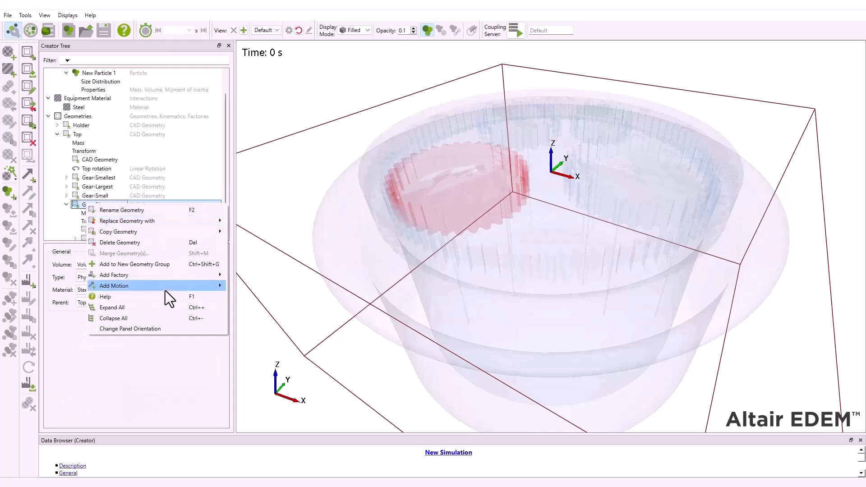
mouse_move(165, 287)
click(275, 296)
text(b)
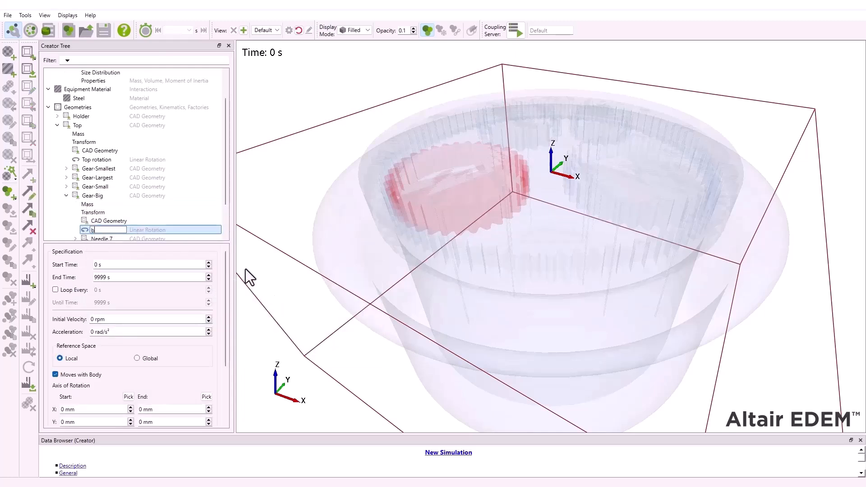
text(ig rotation)
key(Return)
- Give big rotation a start time of 0.7 s and an initial velocity of -50 rpm
click(101, 264)
text(.7)
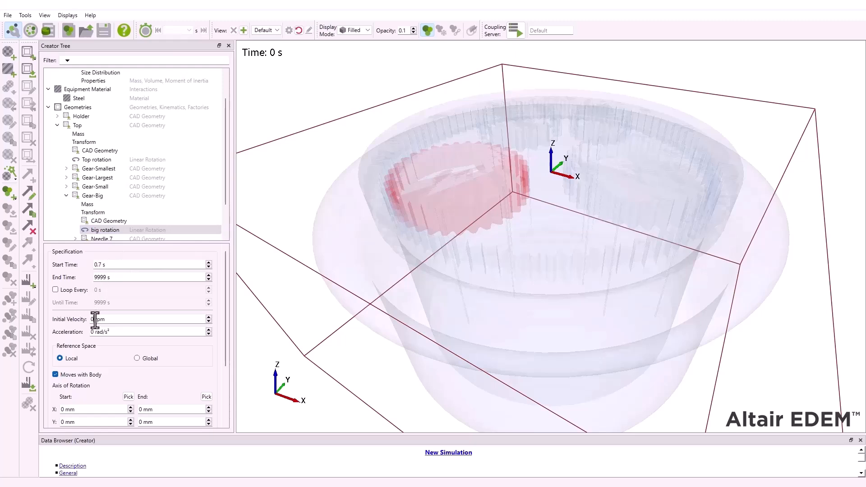
text(-50)
- Define the big rotation axis from Z -50 mm to 50 mm, acting at the center of mass, and check its vector
scroll(217, 356, down, 3)
double_click(66, 348)
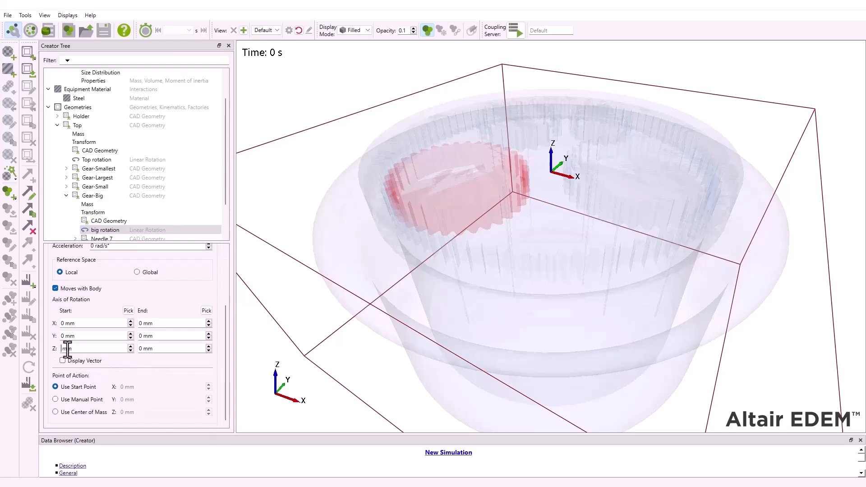
text(-50)
double_click(144, 349)
text(50)
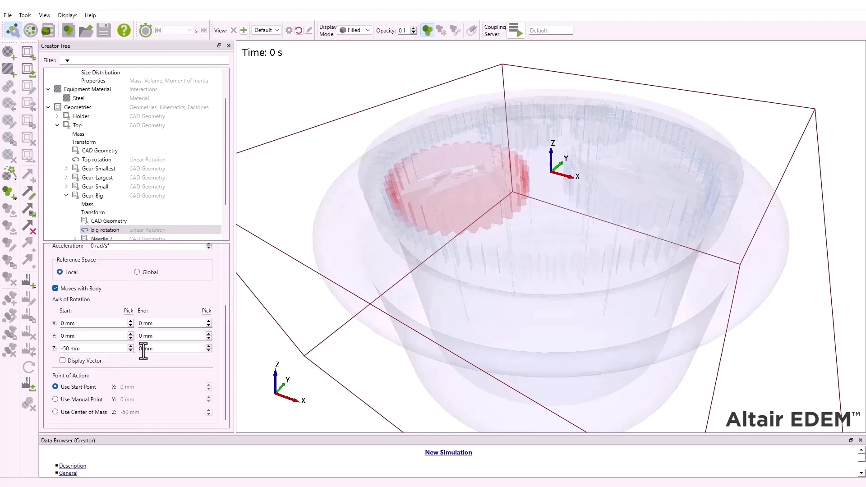
click(56, 411)
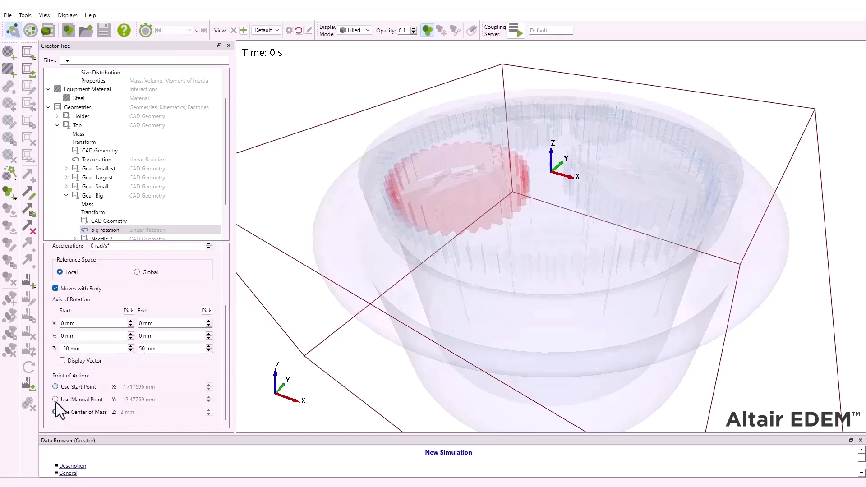
click(63, 360)
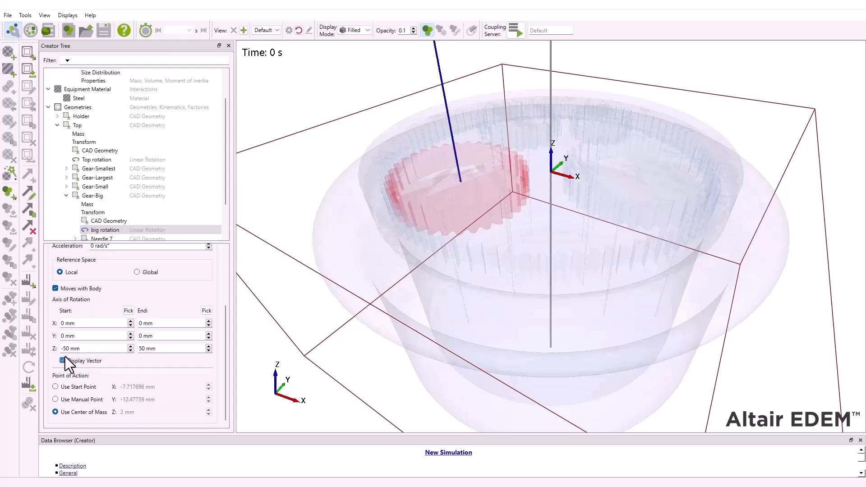
click(64, 357)
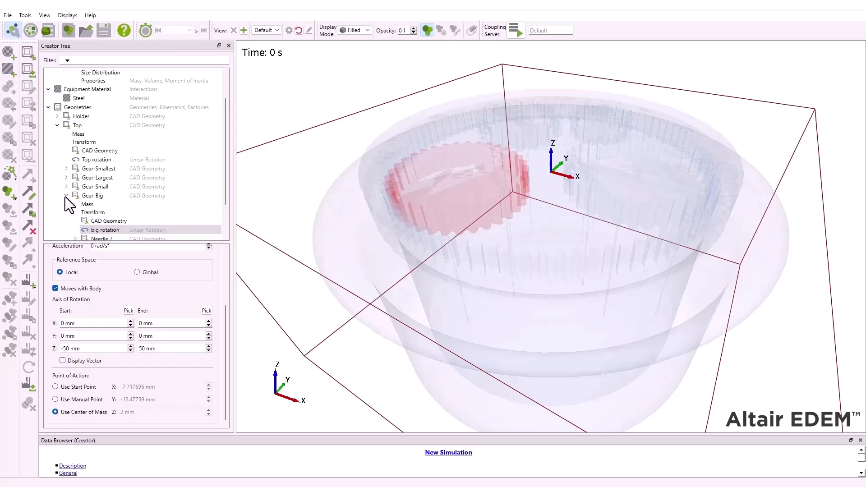
click(65, 196)
click(57, 134)
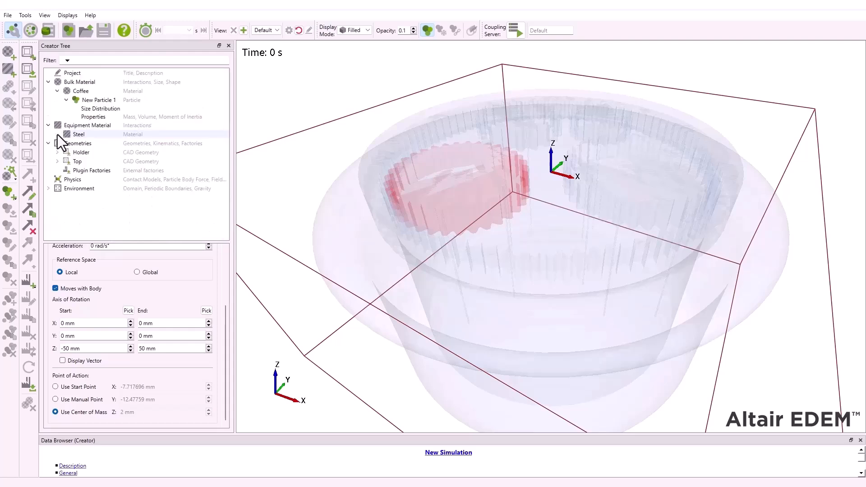
click(48, 142)
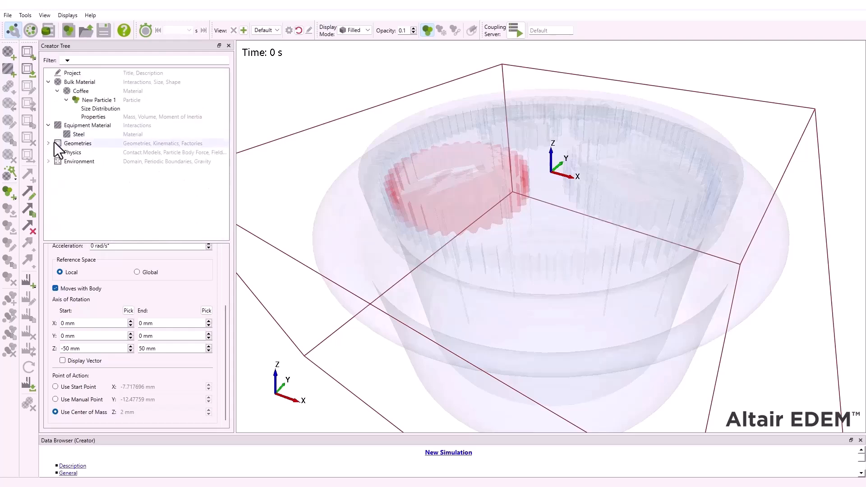
- In the Simulator, replace the automatic time step with a fixed time step of 0.01 s
click(30, 29)
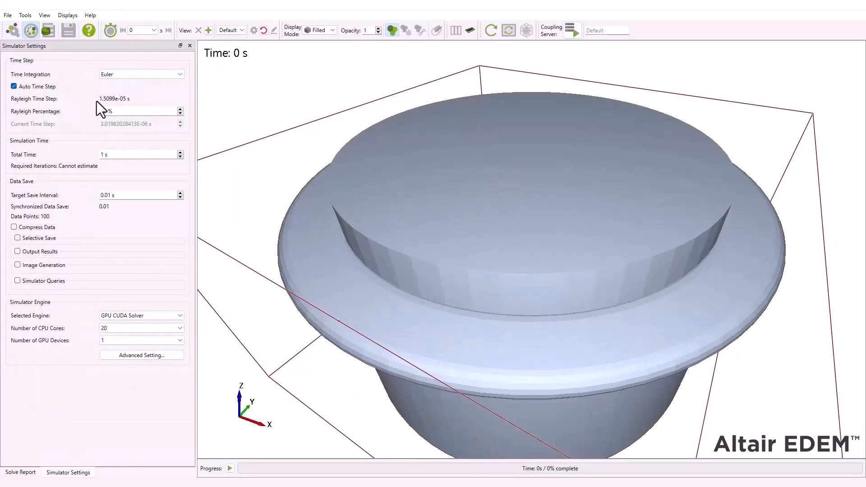
click(12, 86)
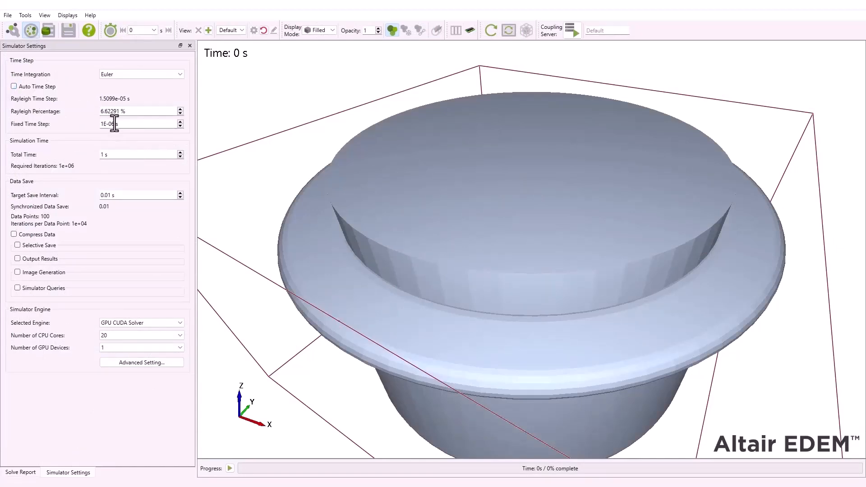
drag(114, 124, 92, 126)
text(0.01)
- Set the total simulation time to 10 s and run the simulation to completion
click(105, 154)
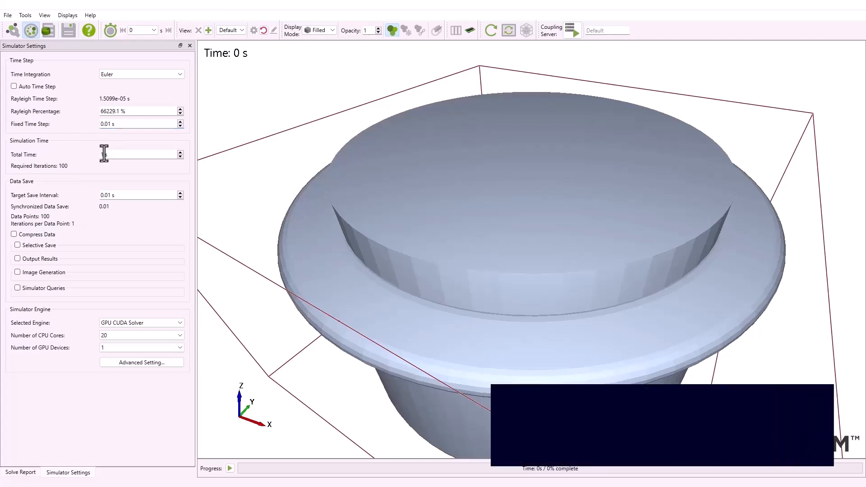
text(0)
key(Return)
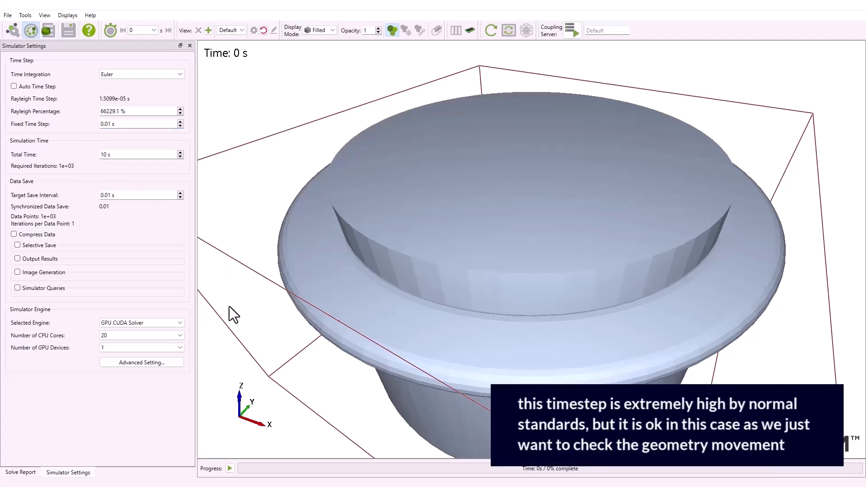
click(230, 468)
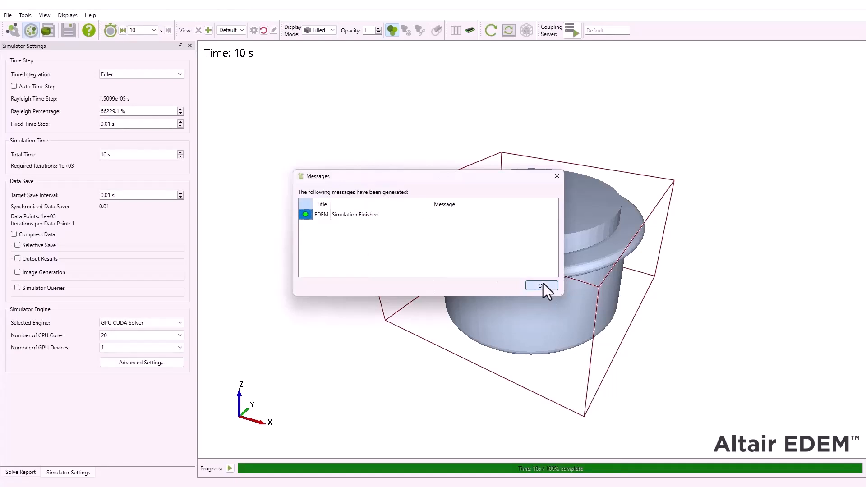
click(543, 285)
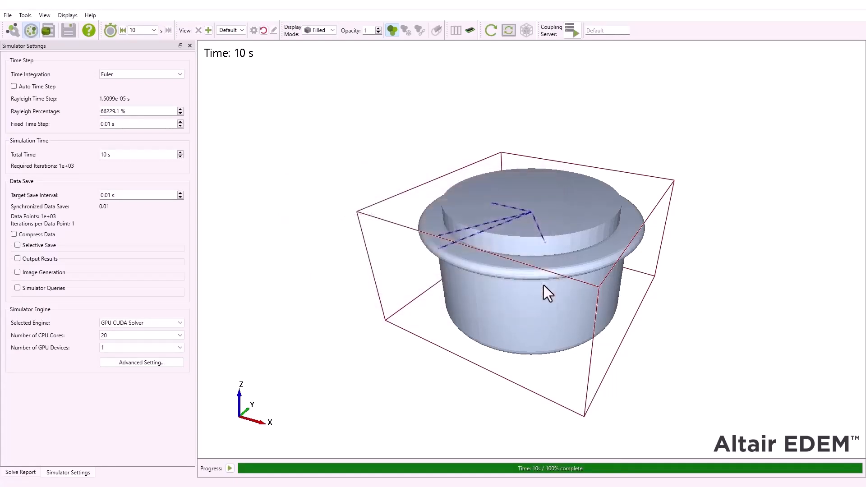
- In the Analyst, lower the Holder geometry's opacity to 0.1
click(47, 28)
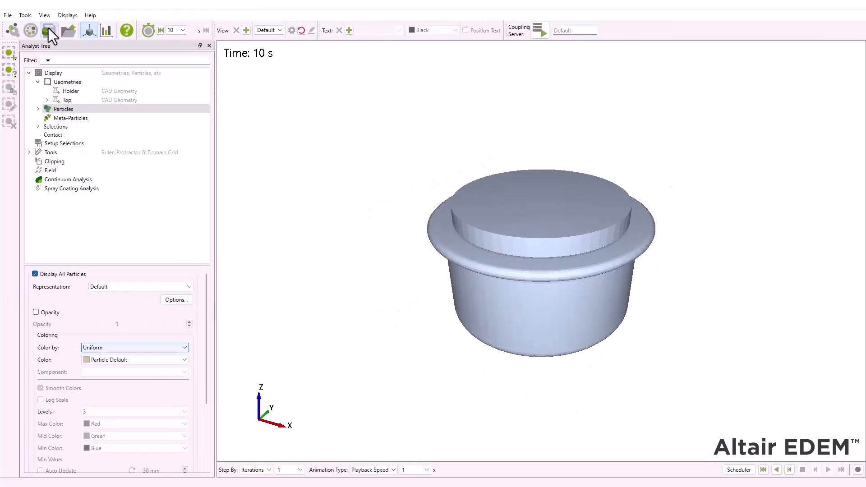
click(72, 92)
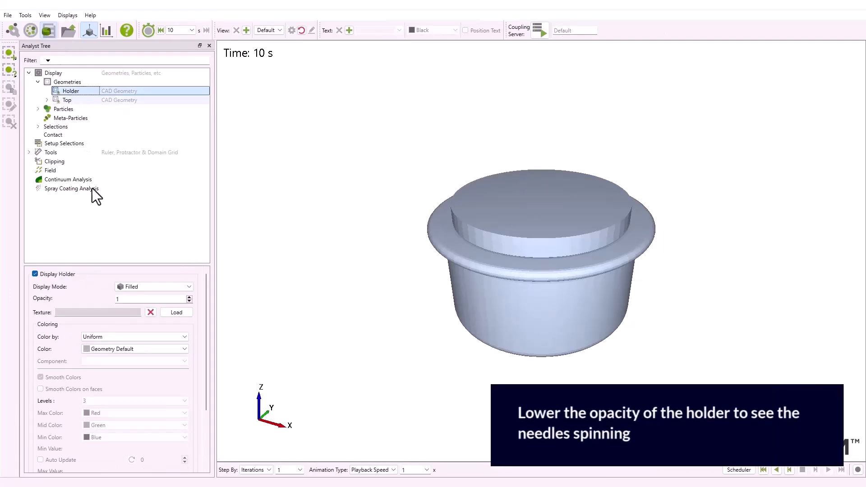
click(120, 300)
double_click(120, 300)
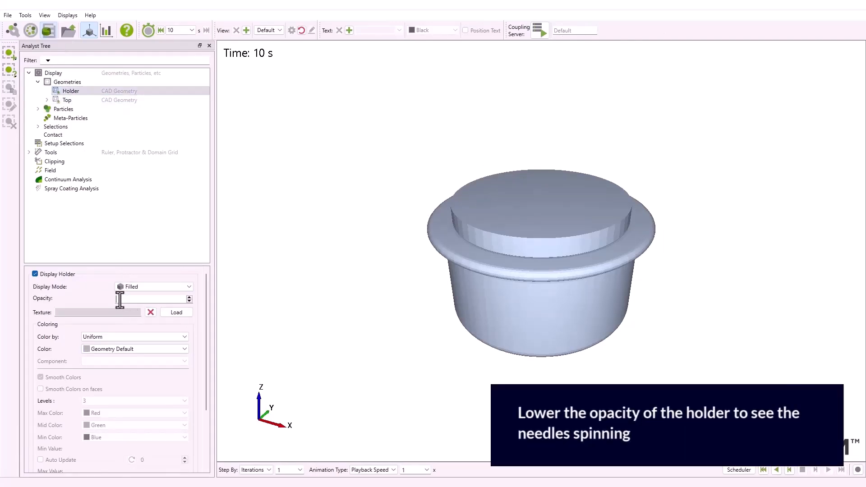
text(0.1)
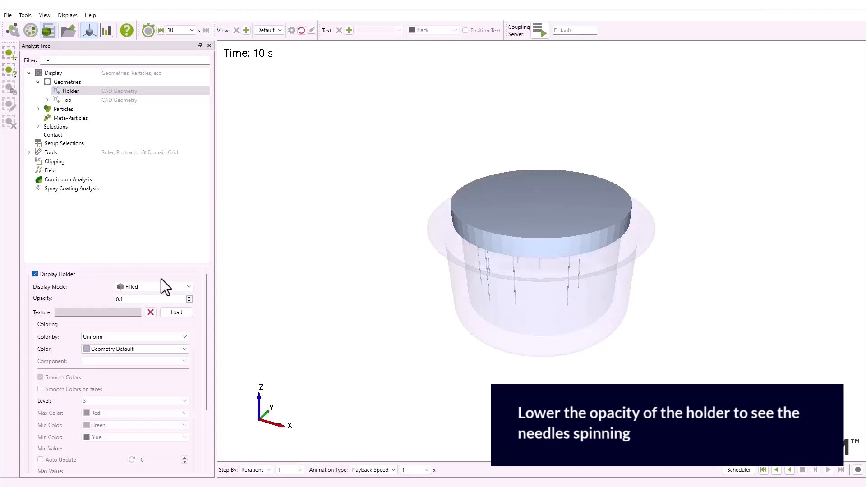
- Play the results from the start, and also in reverse, to examine the gear and needle motion from below
drag(583, 205, 560, 96)
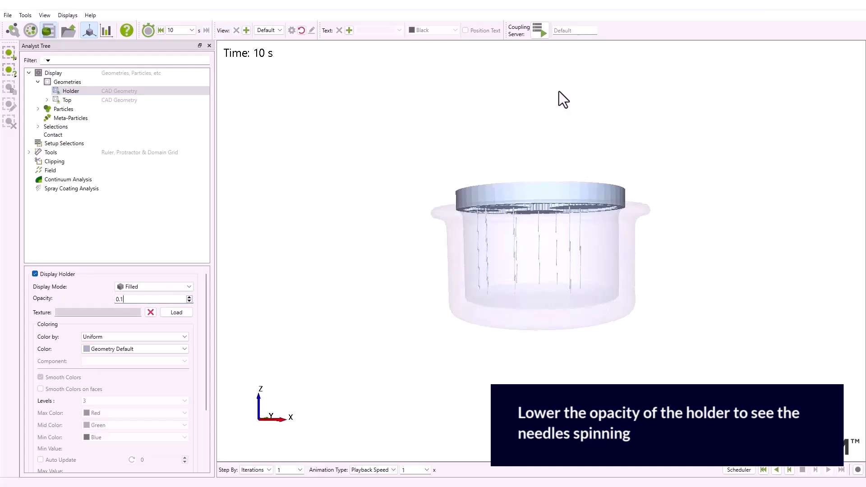
drag(557, 59, 549, 159)
scroll(585, 243, up, 5)
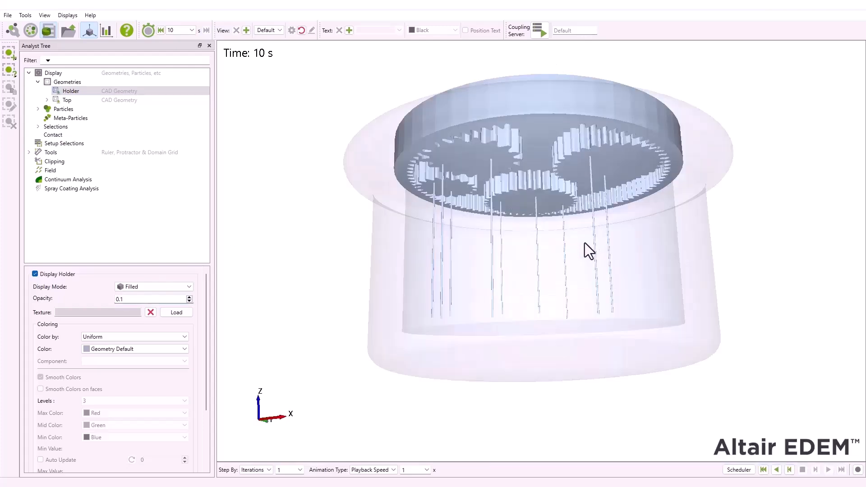
click(763, 470)
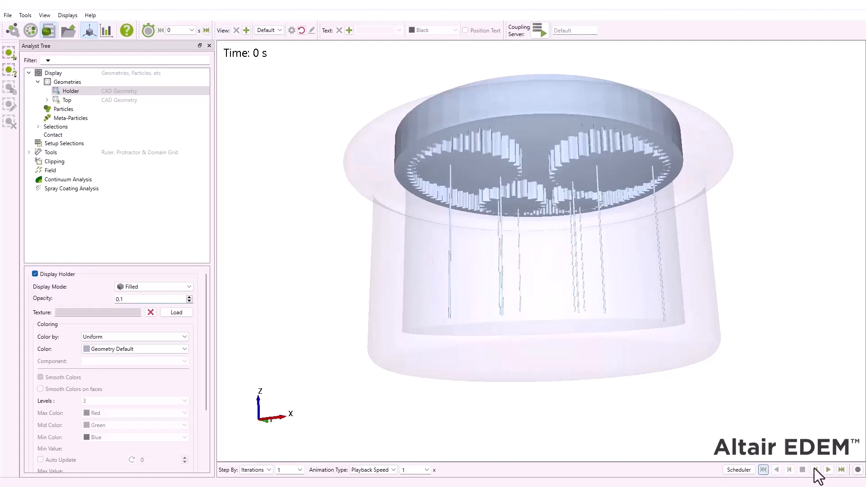
click(828, 469)
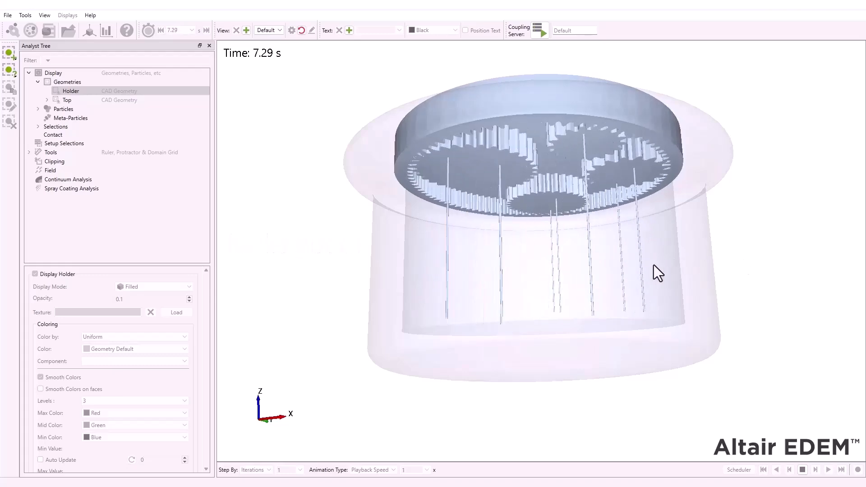
drag(574, 276, 574, 129)
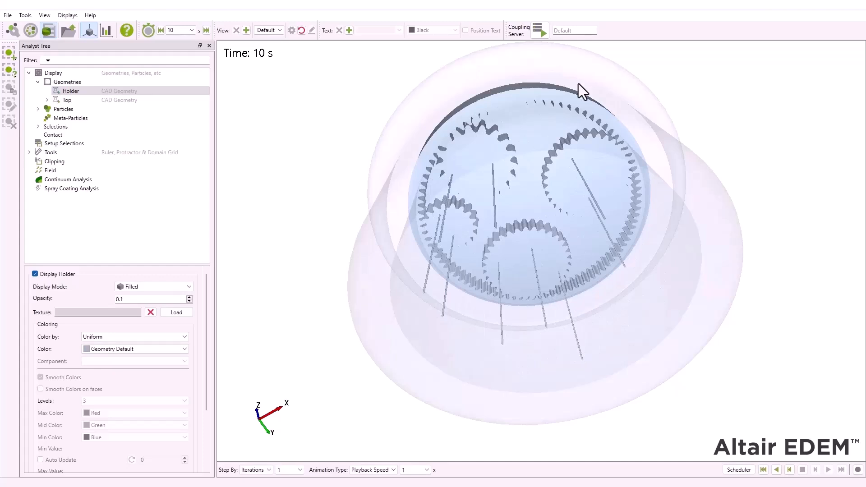
click(776, 468)
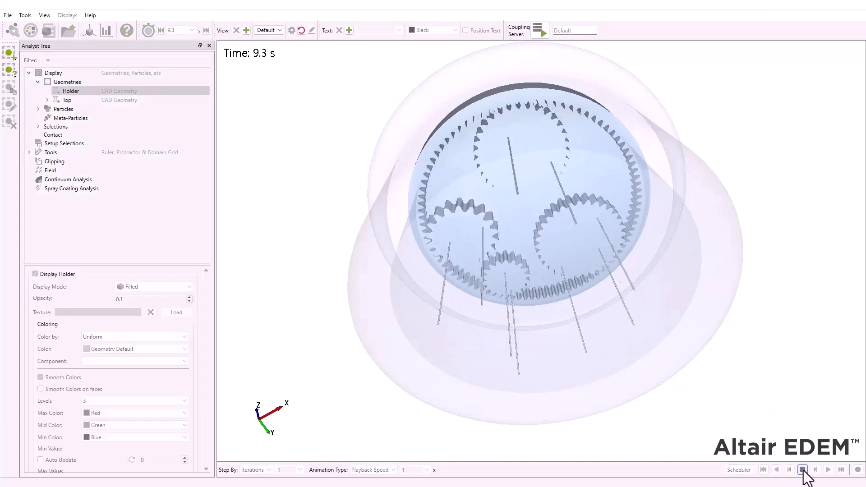
click(803, 470)
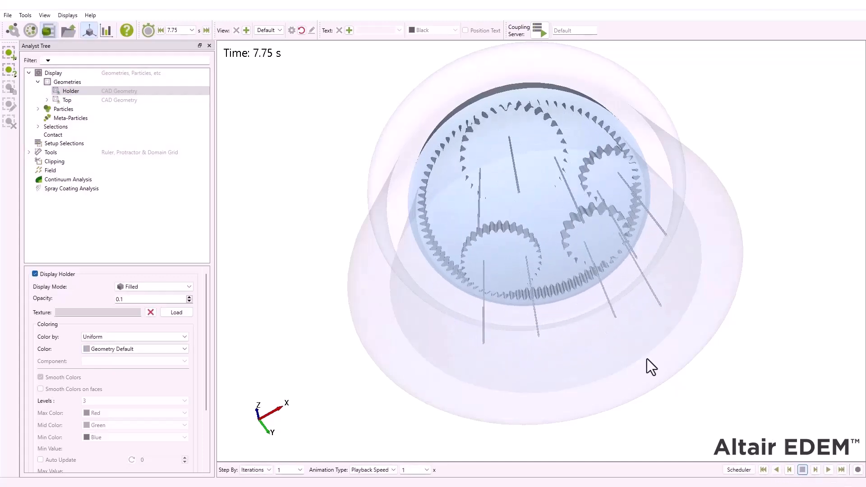
- Return to the Creator and reset the simulation to time 0 s, accepting the loss of unsaved changes
click(11, 28)
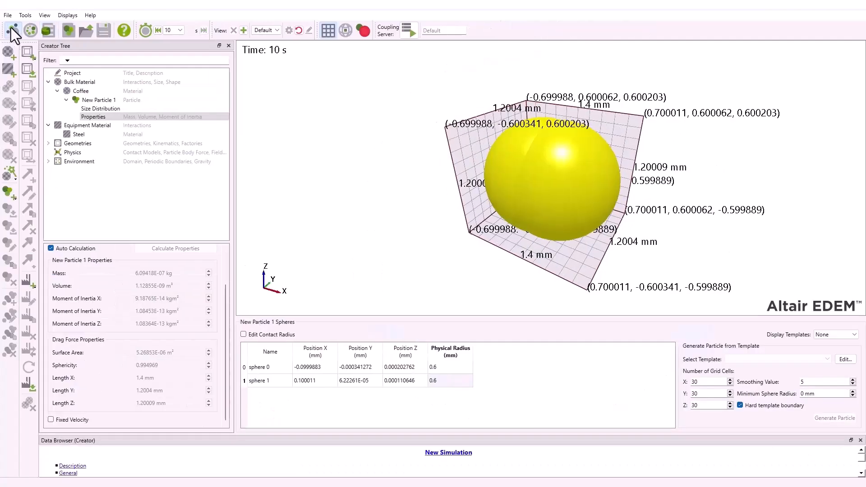
click(157, 31)
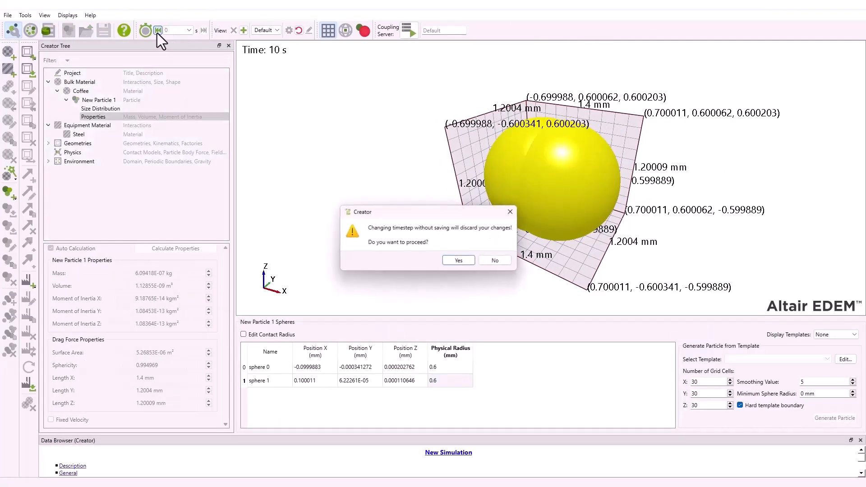
click(458, 259)
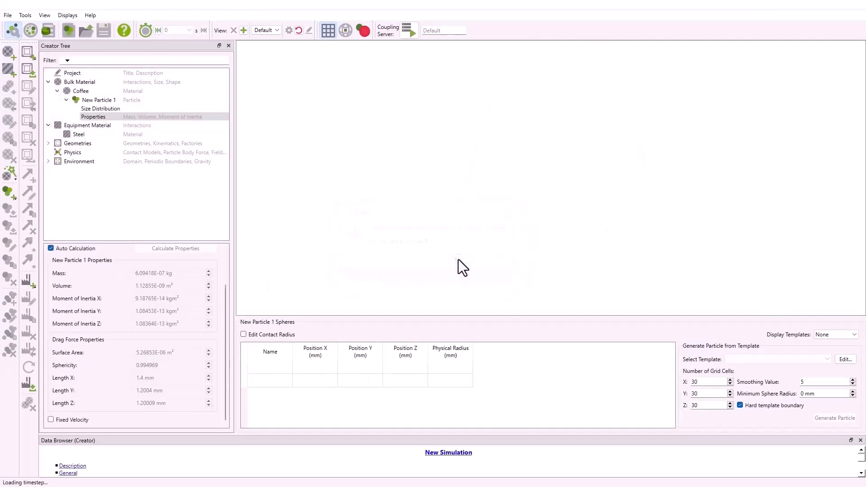
- Add a cylinder geometry named "Factory cylinder" to the model's geometries
click(68, 99)
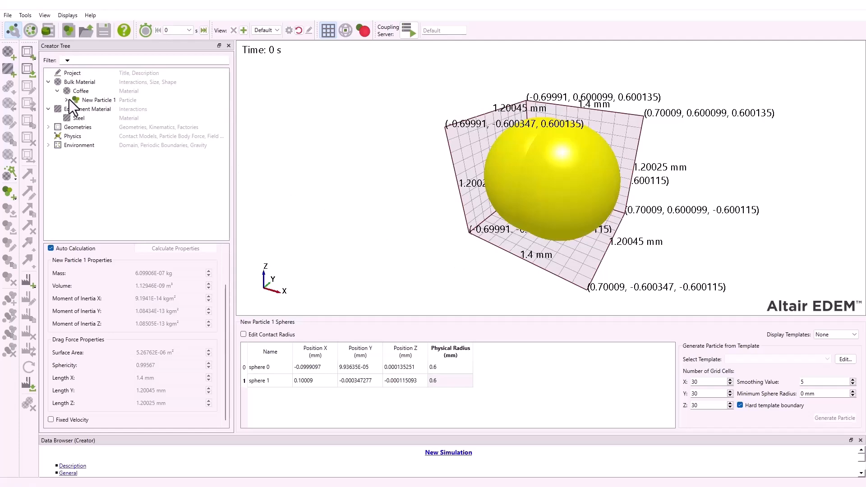
double_click(56, 129)
right_click(72, 128)
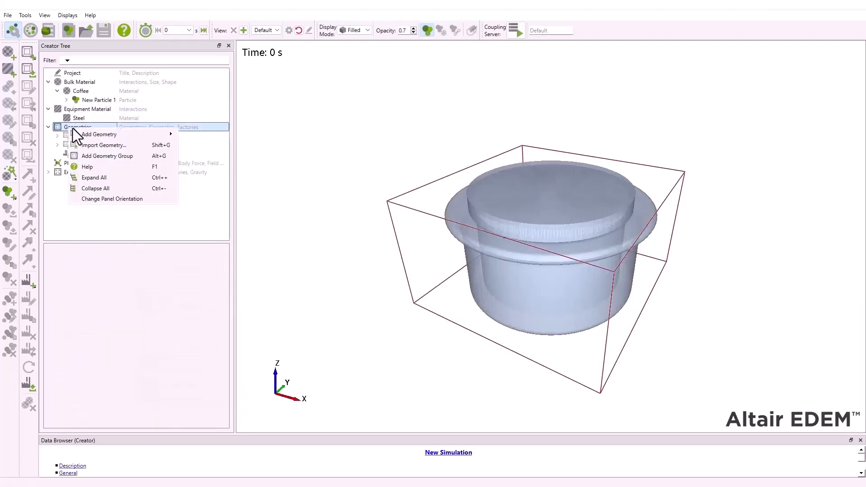
mouse_move(99, 136)
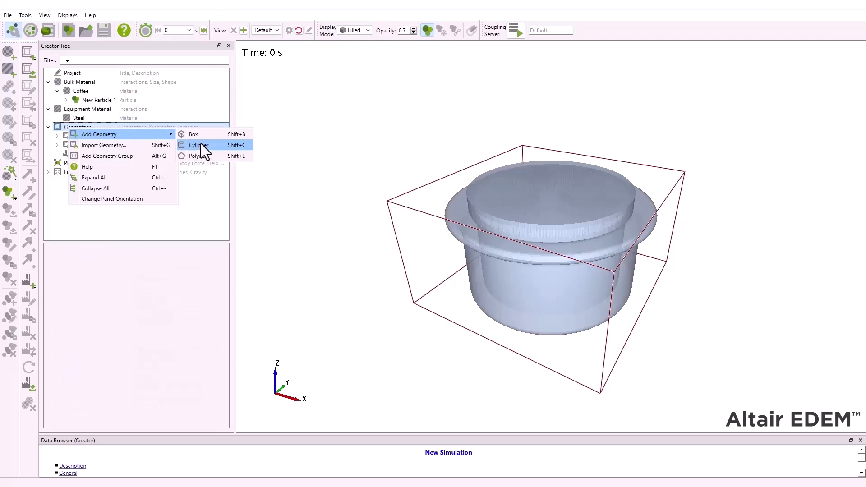
click(201, 145)
text(F)
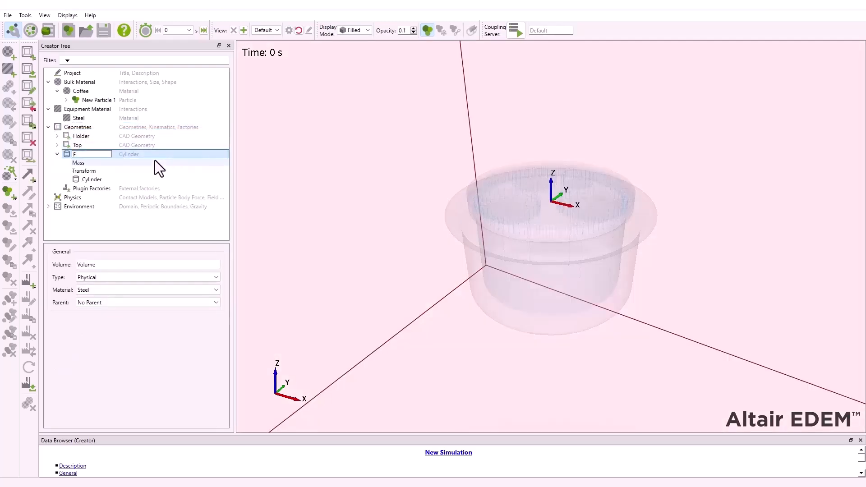
text(actory cylinder)
key(Return)
- Set the Factory cylinder's start and end radii to 15 mm and its length to 10 mm
click(95, 171)
click(96, 180)
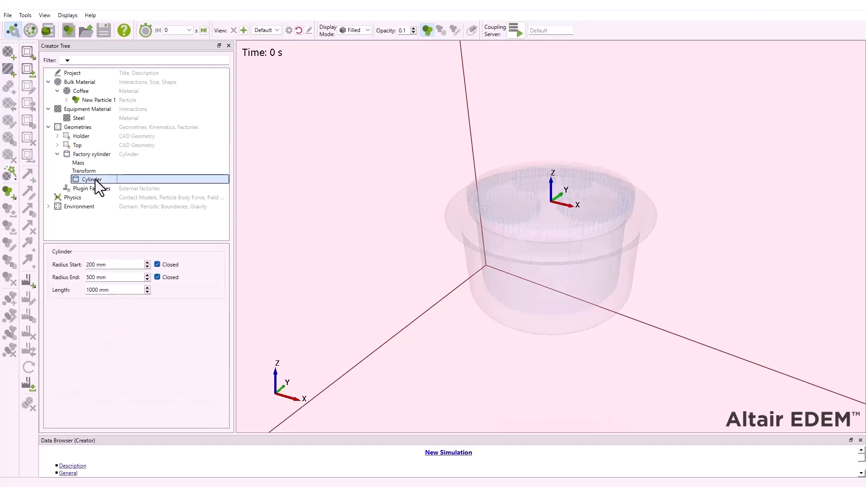
double_click(90, 265)
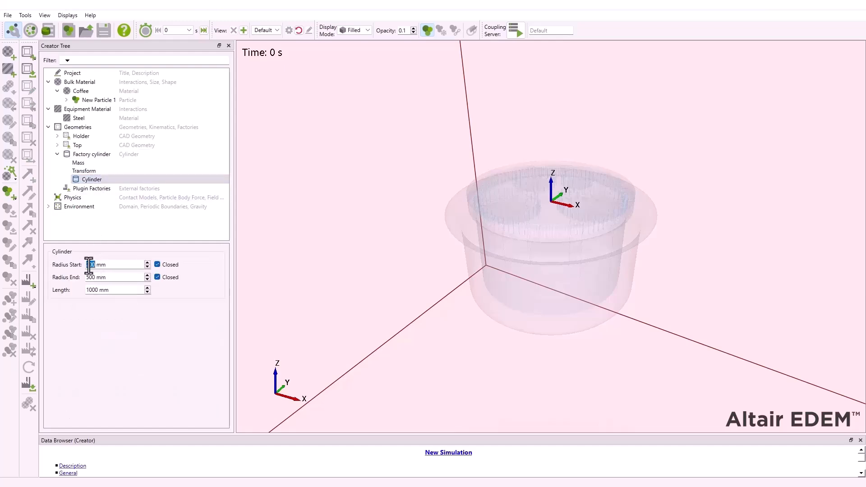
text(15)
click(91, 277)
text(15)
double_click(91, 290)
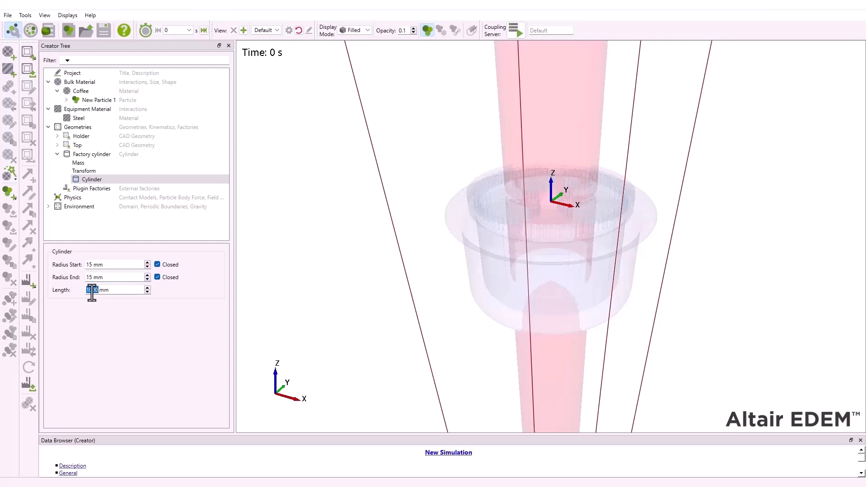
text(10)
- Set the Factory cylinder's Z position to -3 mm
click(82, 171)
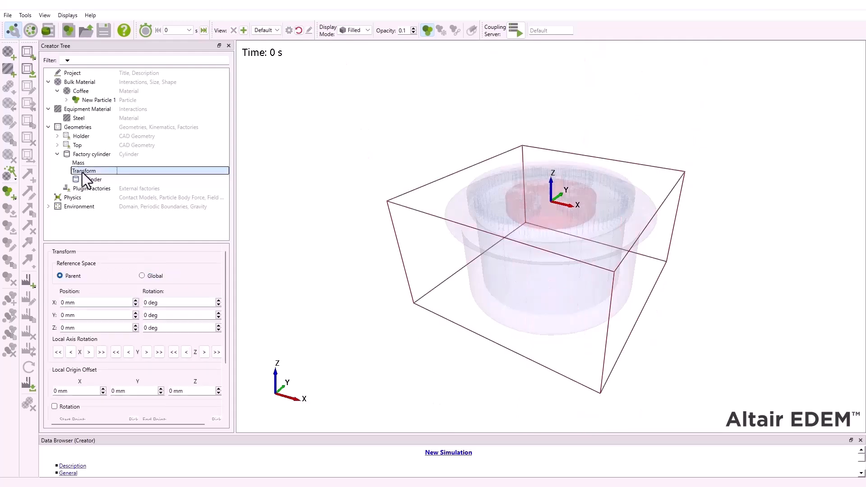
click(63, 328)
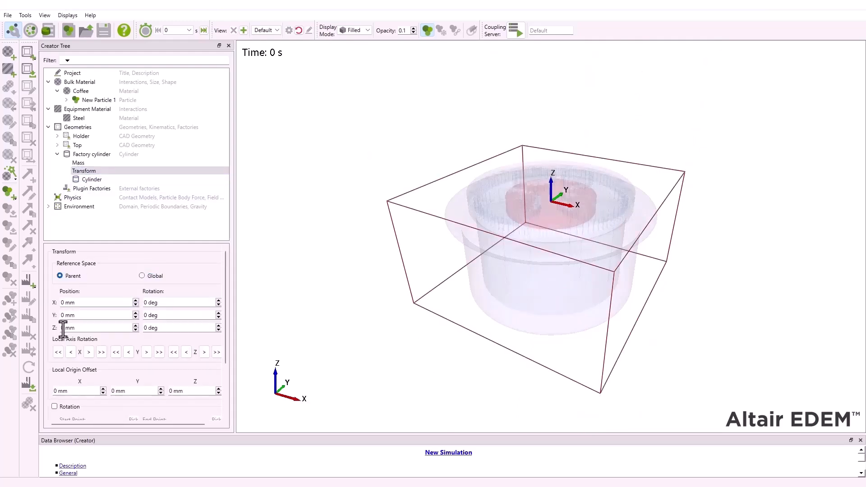
text(-3)
key(Return)
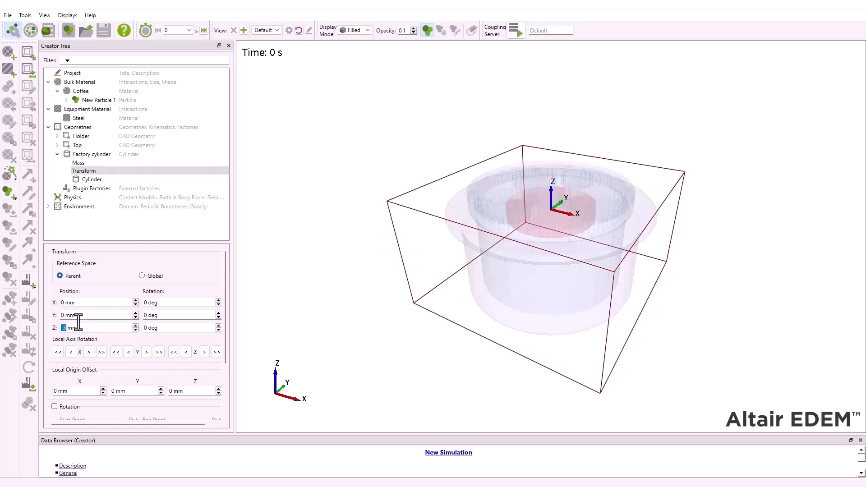
- Add a dynamic factory named "Coffee factory" to the Factory cylinder
right_click(86, 156)
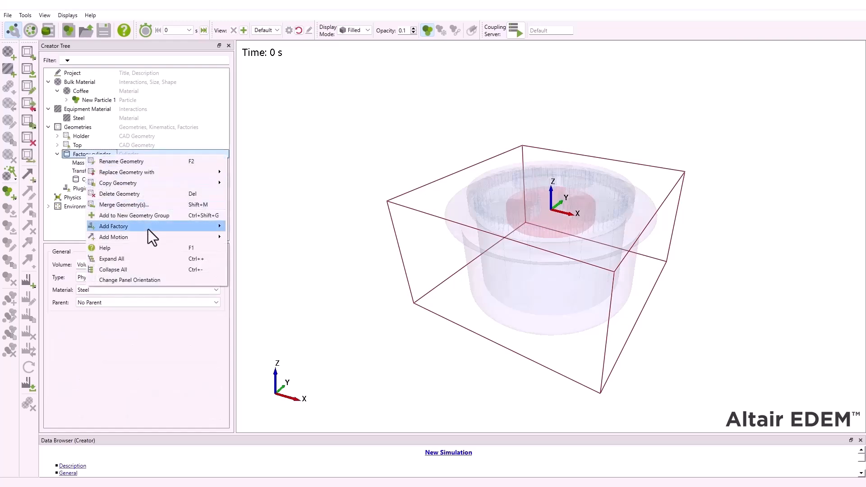
mouse_move(148, 229)
click(259, 226)
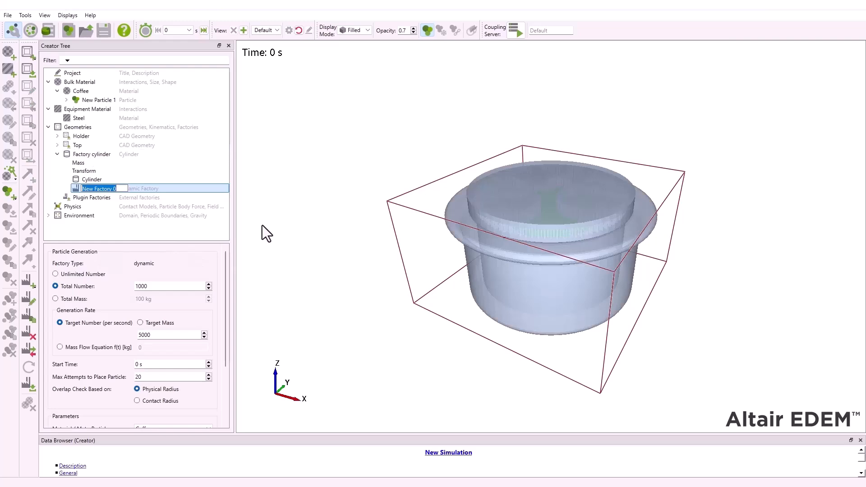
text(Coffee factory)
key(Return)
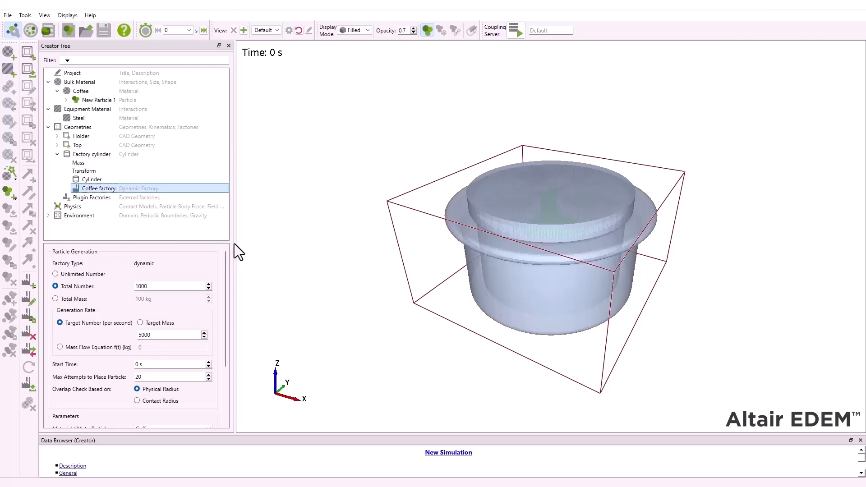
- Set the Coffee factory to generate 10000 particles in total at a target rate of 20000 per second
click(154, 286)
key(BackSpace)
key(BackSpace)
key(BackSpace)
key(BackSpace)
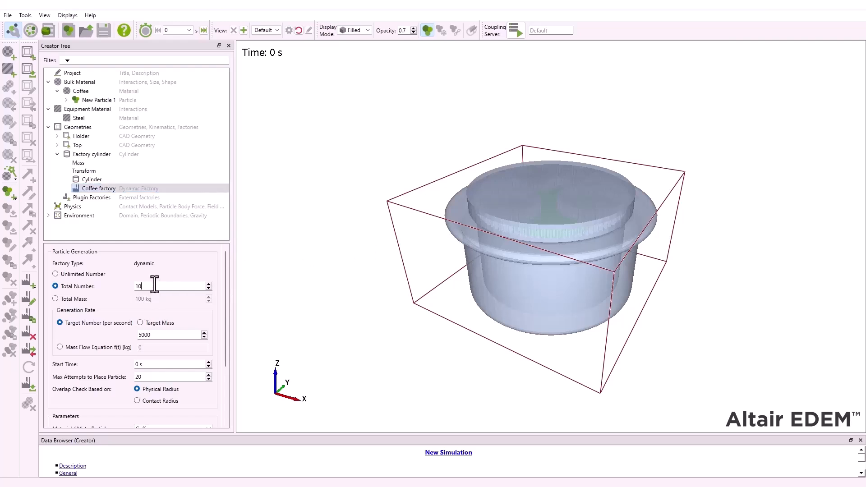
text(10000)
click(153, 335)
- Configure the Coffee factory's fixed particle velocity as -0.5 m/s along Z
scroll(217, 322, down, 3)
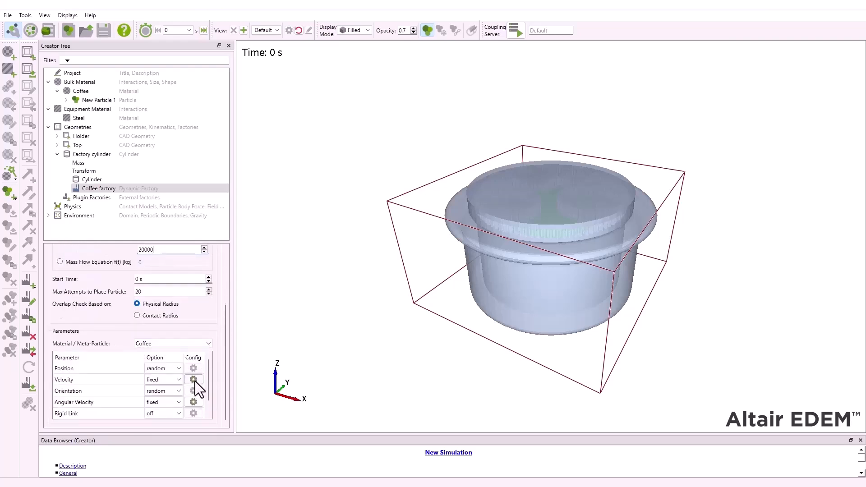
click(195, 380)
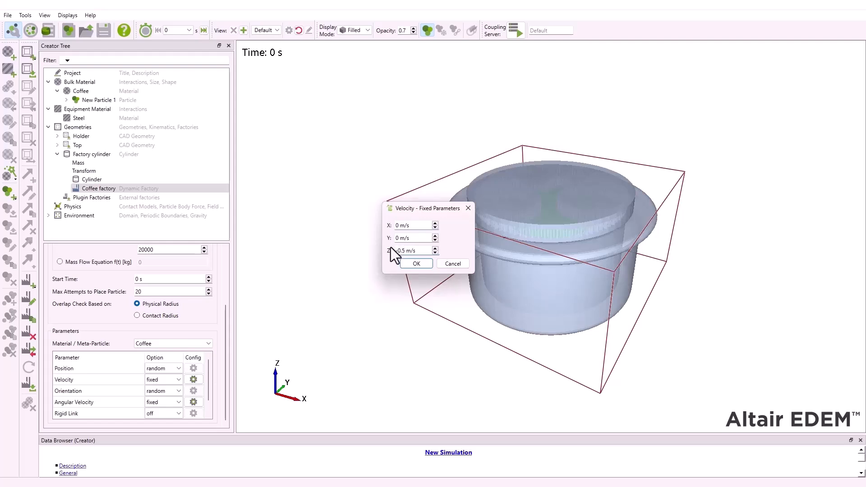
click(414, 263)
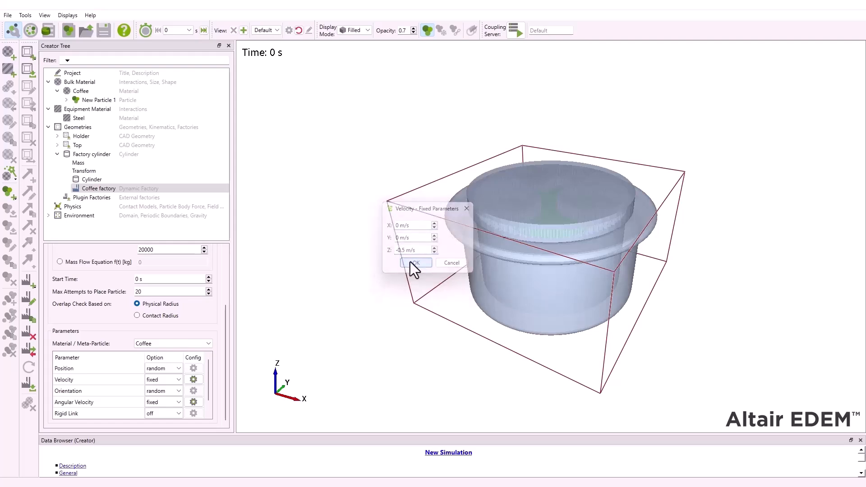
- Switch to the Simulator, saving the modified simulation and accepting deletion of the subsequent time steps
click(31, 30)
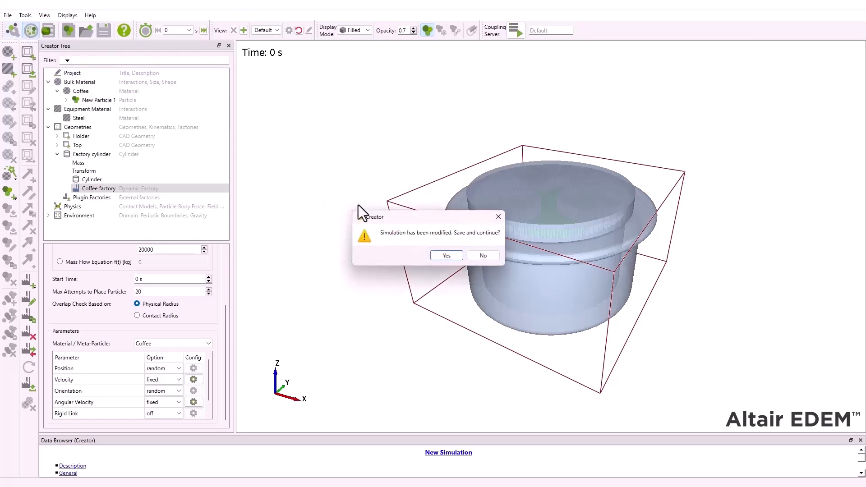
click(444, 255)
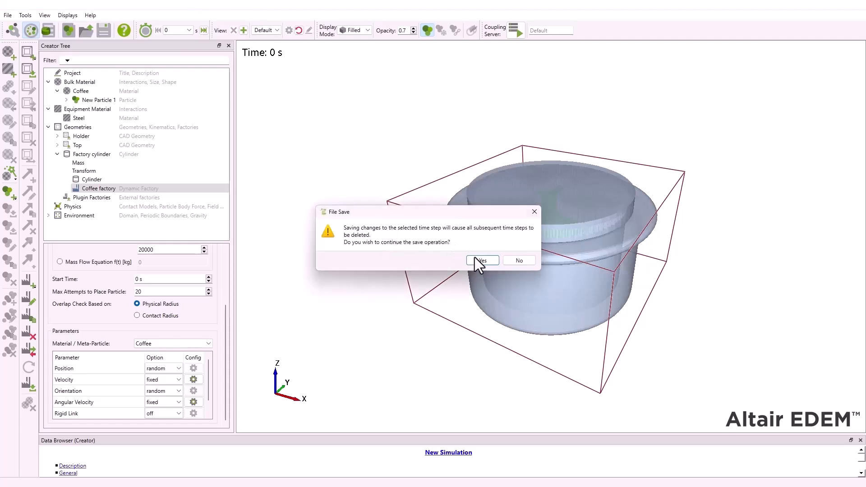
click(475, 258)
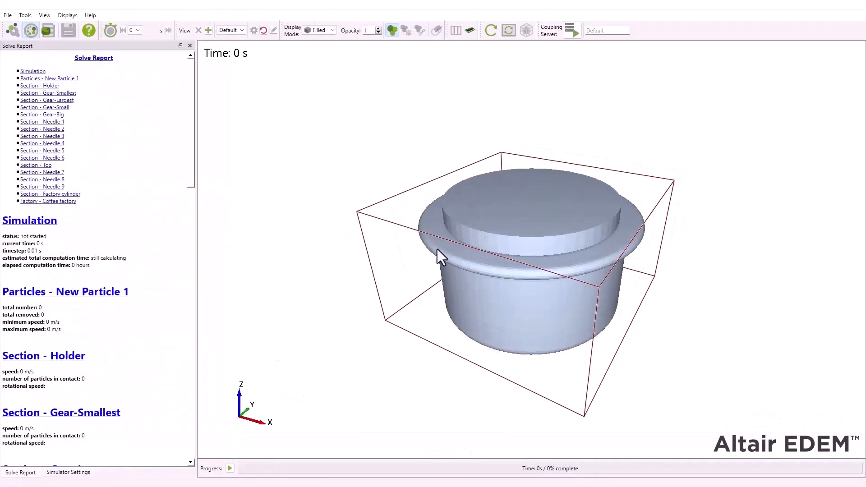
- Enable the auto time step with a total simulation time of 4 s and run the simulation to completion
click(63, 476)
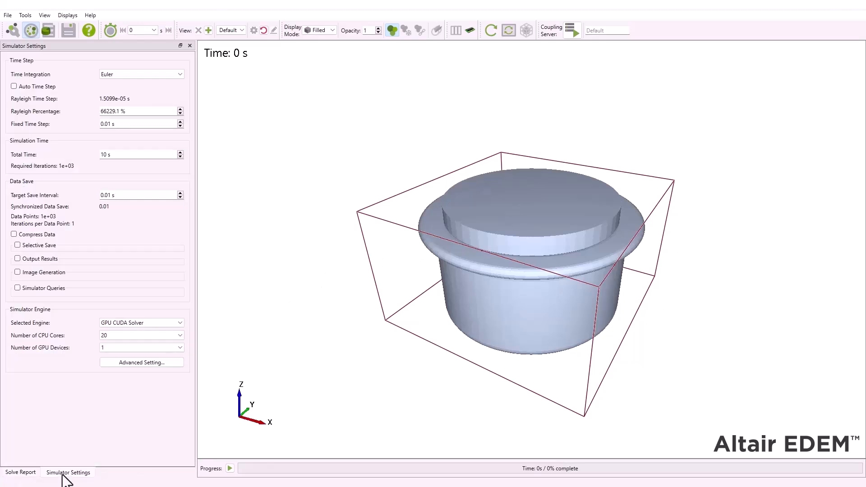
click(14, 86)
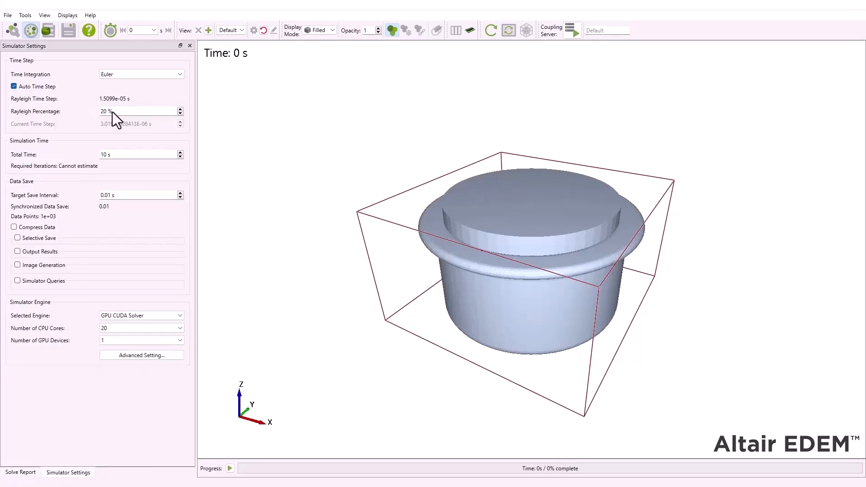
drag(107, 154, 94, 154)
key(Return)
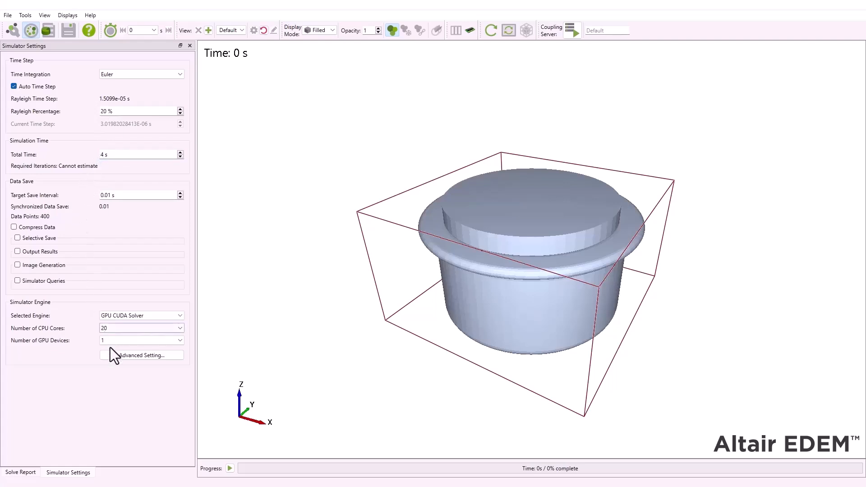
click(230, 468)
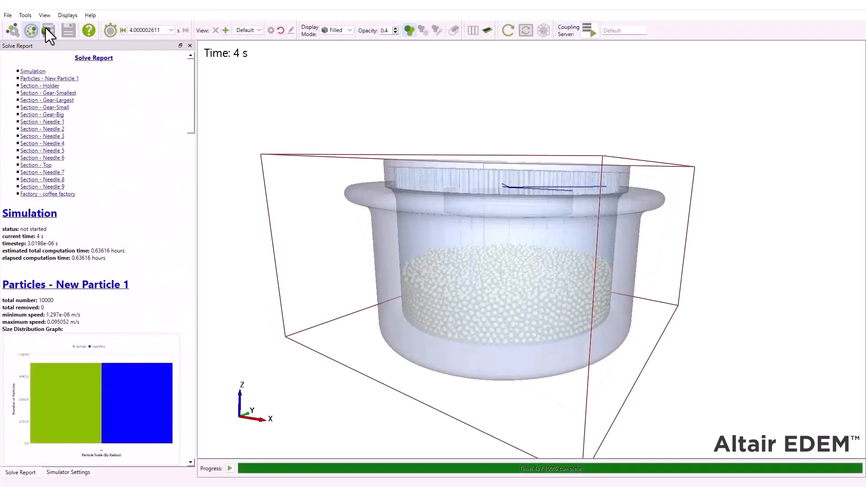
- Open the results in the Analyst and set the Holder geometry's opacity to 0.1
click(46, 28)
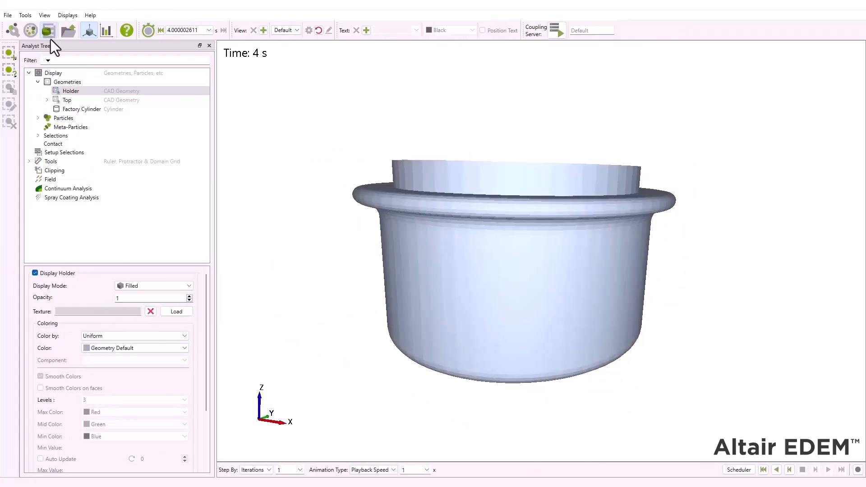
click(71, 91)
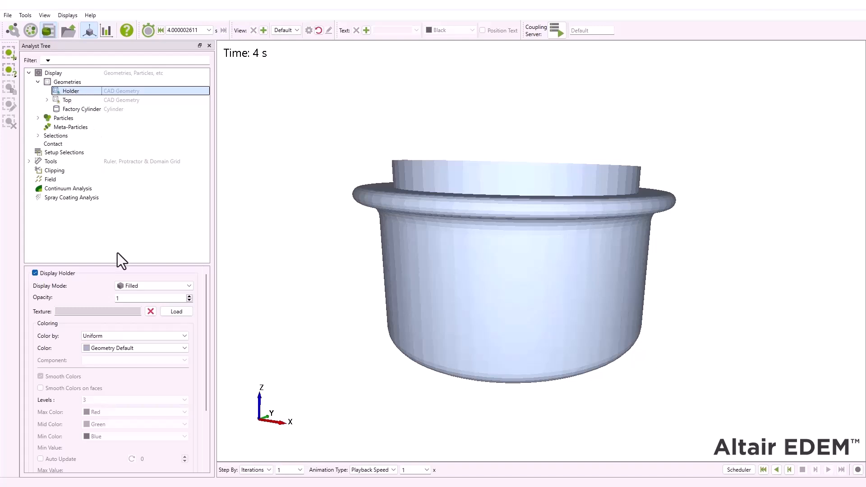
click(128, 298)
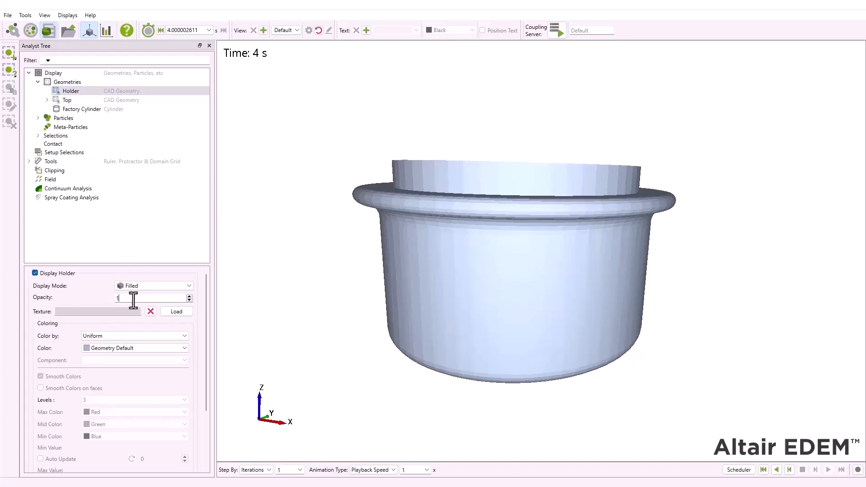
key(BackSpace)
text(0.1)
key(Return)
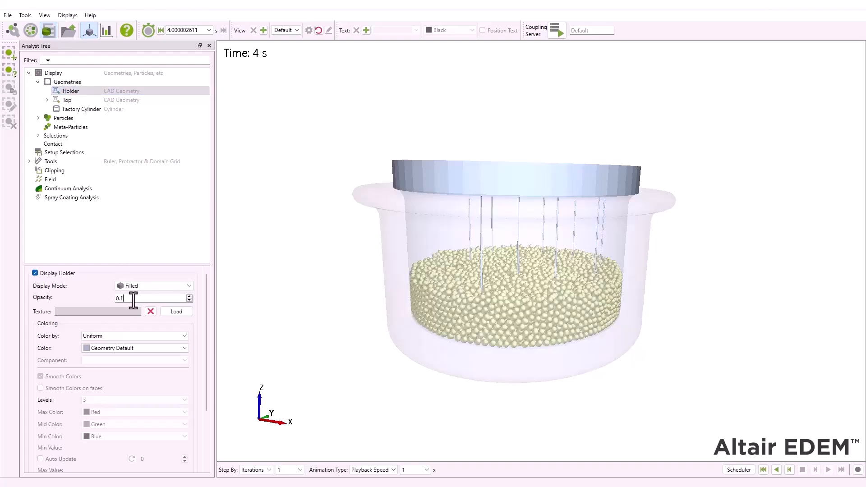
- Color all particles by Position, using the Z component
click(66, 119)
click(39, 119)
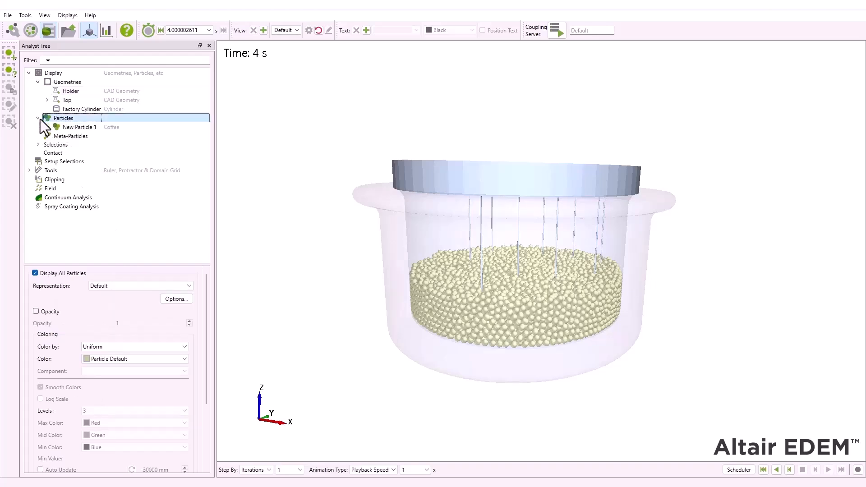
click(94, 358)
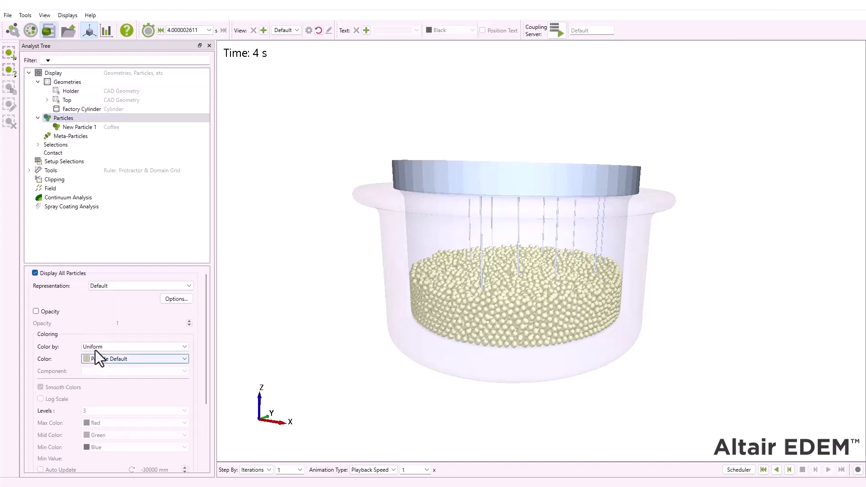
click(97, 347)
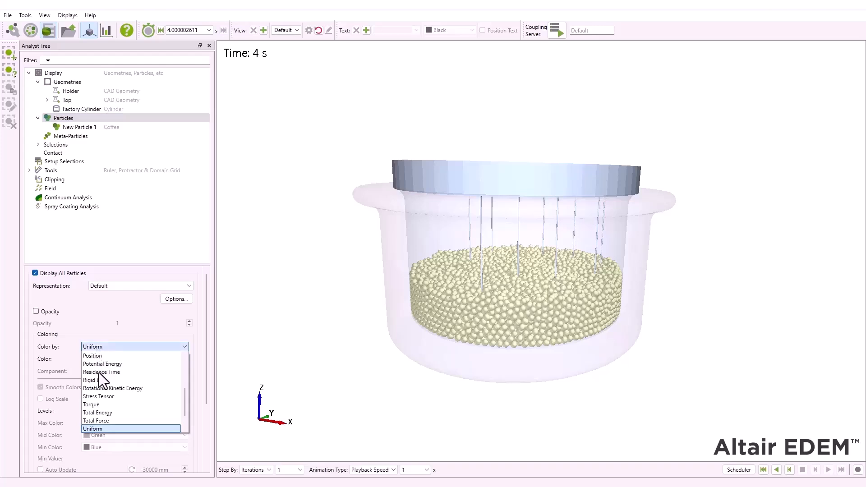
scroll(121, 394, down, 1)
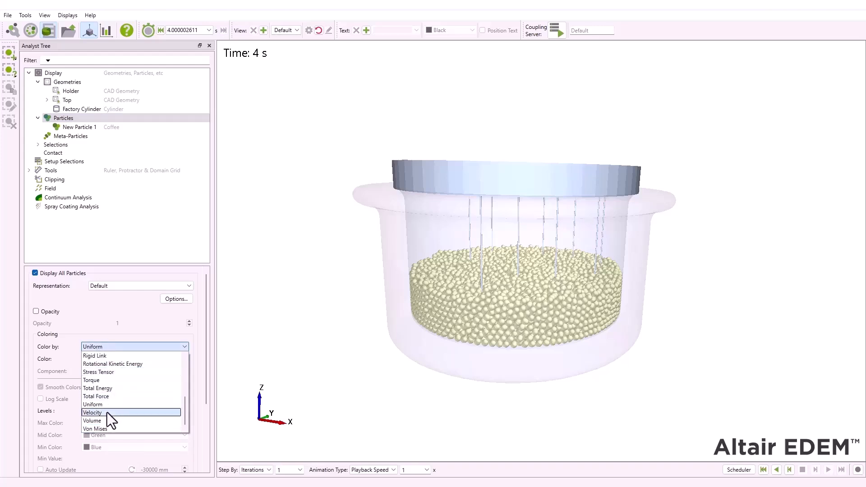
scroll(114, 389, up, 1)
scroll(115, 389, up, 1)
click(113, 382)
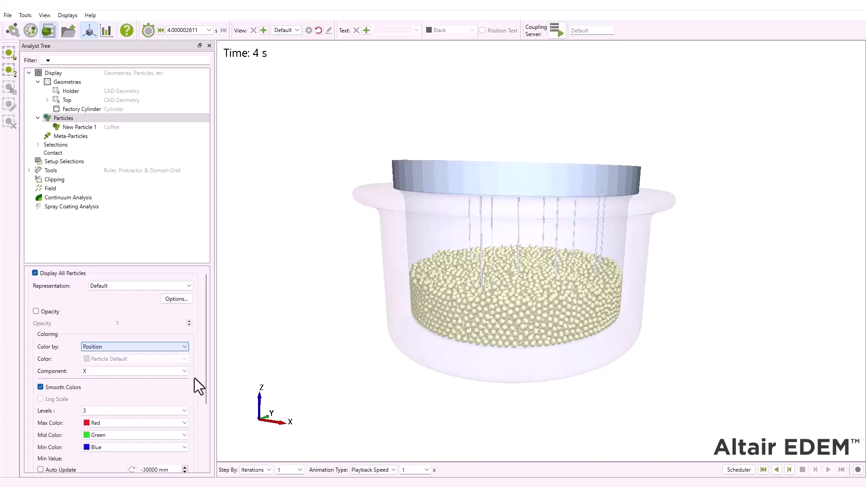
scroll(199, 376, down, 1)
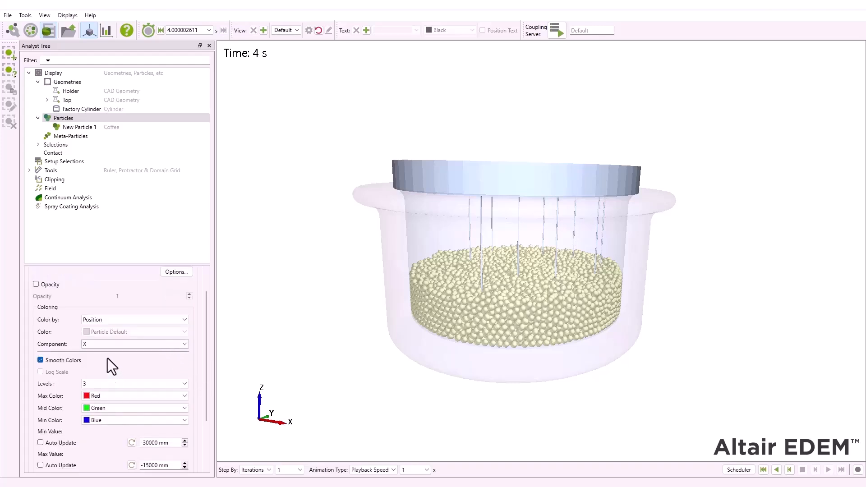
click(85, 344)
click(88, 368)
scroll(198, 366, down, 3)
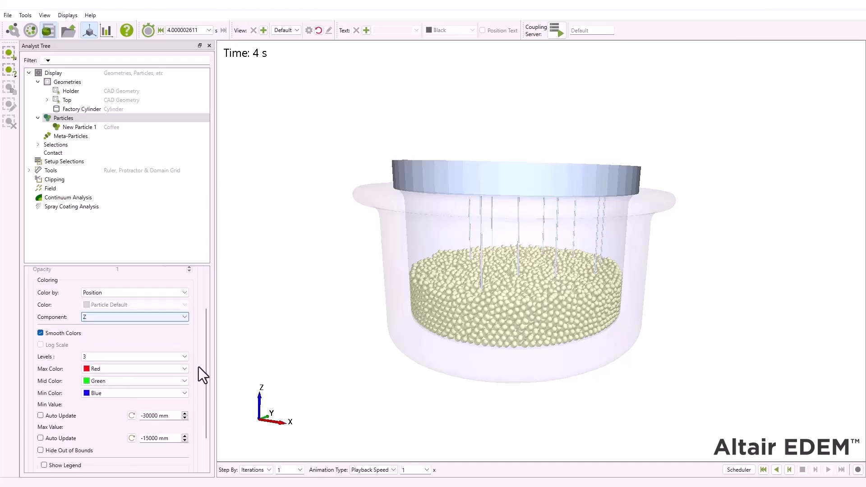
- Set the particle color range to a minimum of -30 mm and a maximum of -15 mm, and apply it
drag(158, 373, 140, 371)
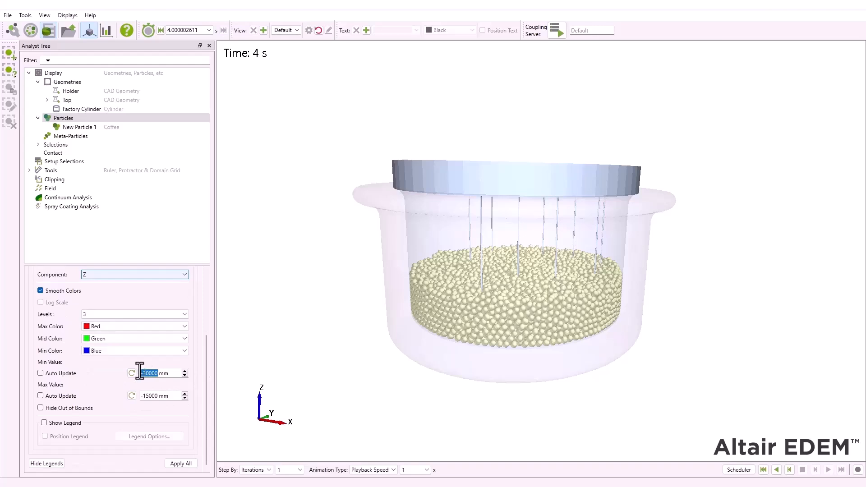
text(-30)
drag(157, 396, 139, 399)
text(-)
click(180, 463)
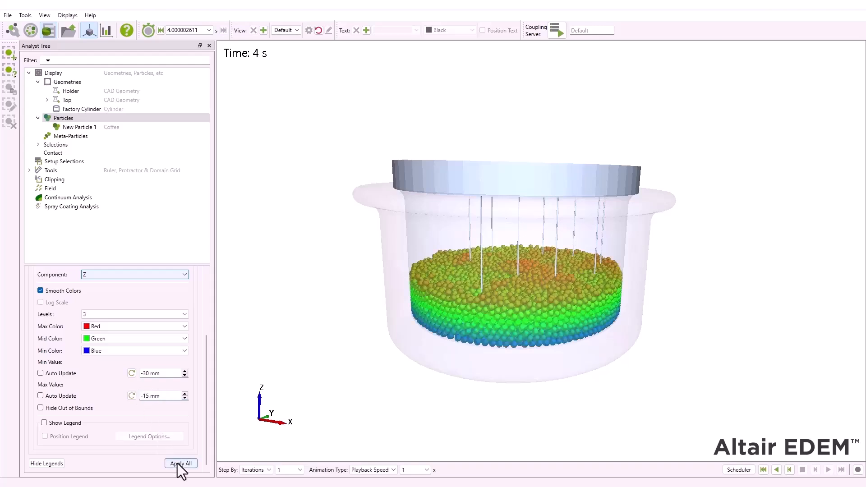
- Play the results from the start to examine how the colored coffee particles fill the holder and get stirred
click(763, 470)
click(829, 470)
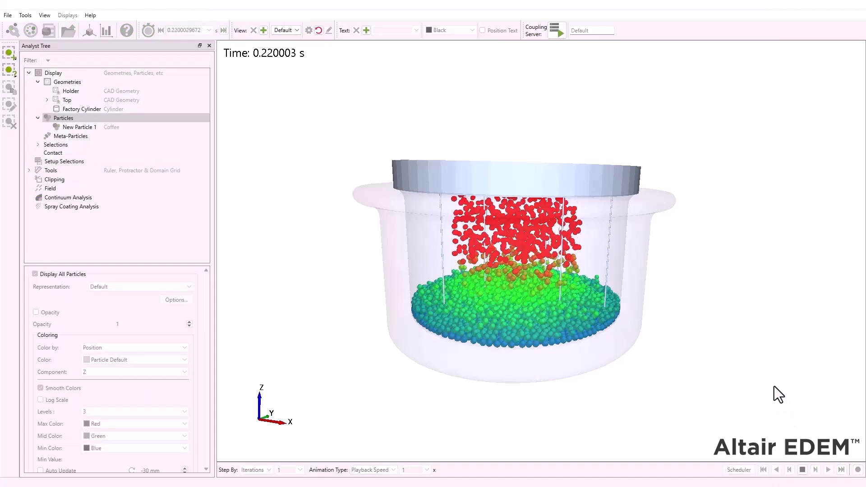